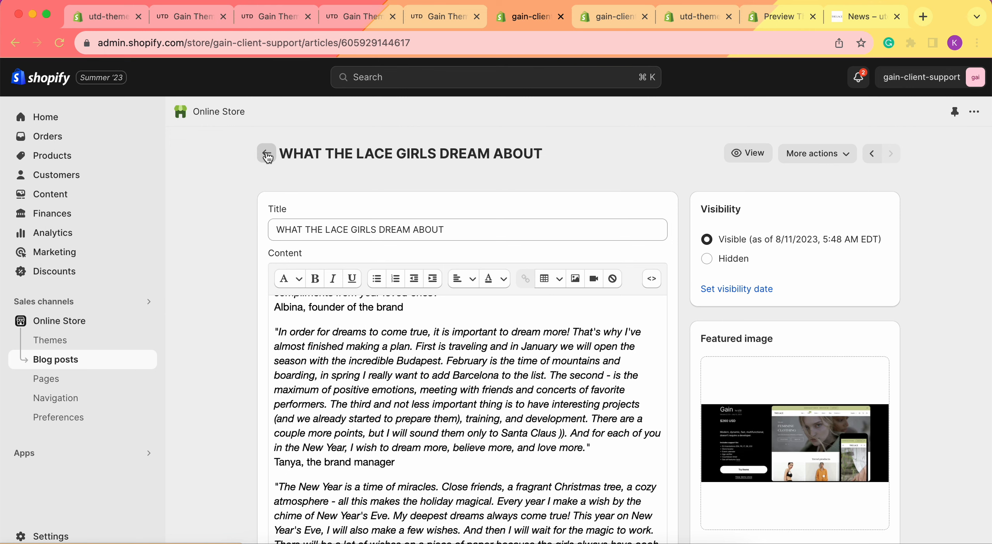
Leave the open article, start a new blog post from the Blog posts list, and look over its empty form
click(267, 154)
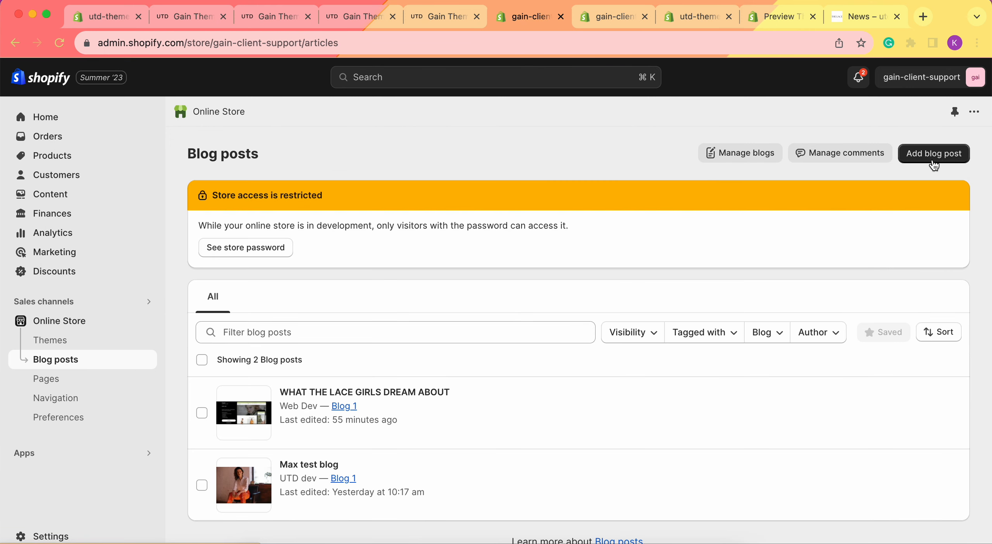
click(921, 155)
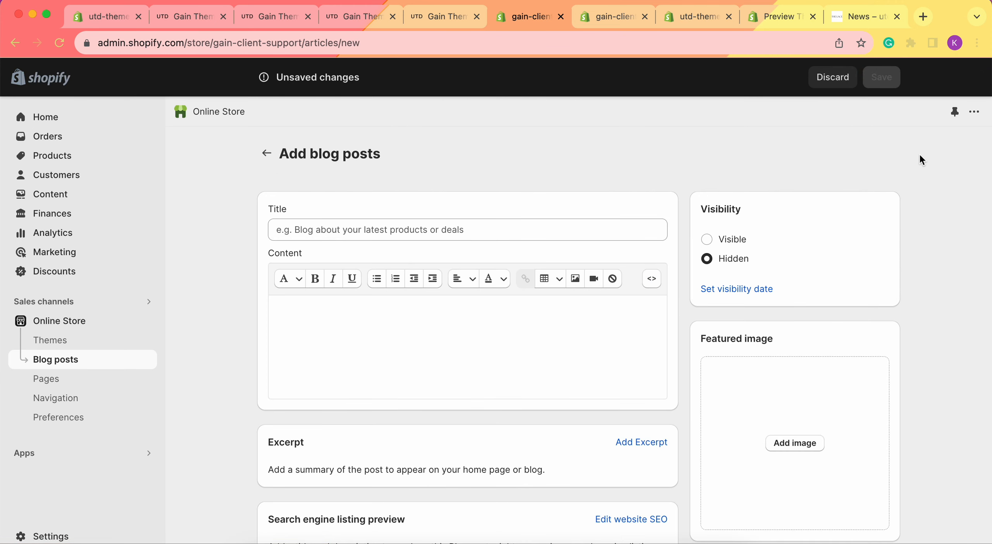
click(429, 219)
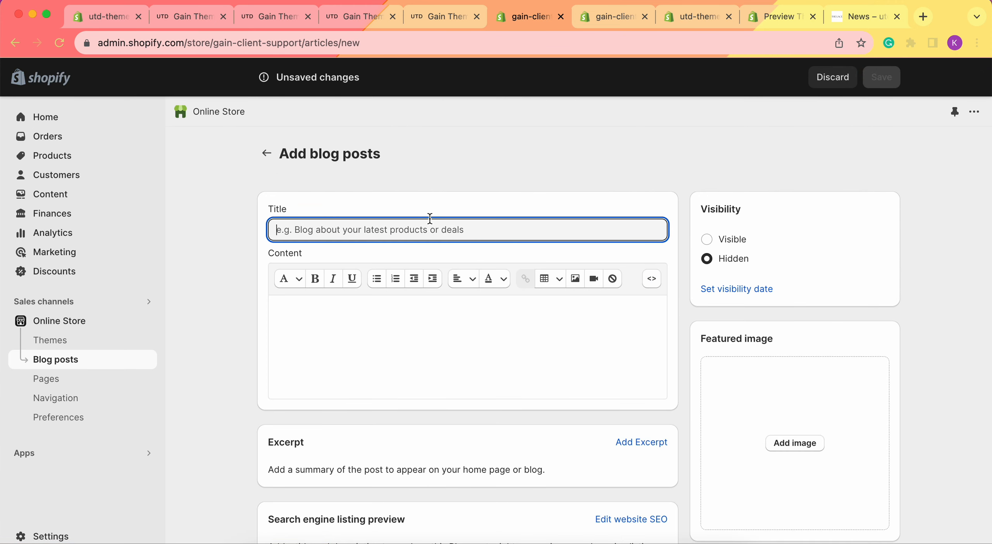
scroll(456, 310, down, 4)
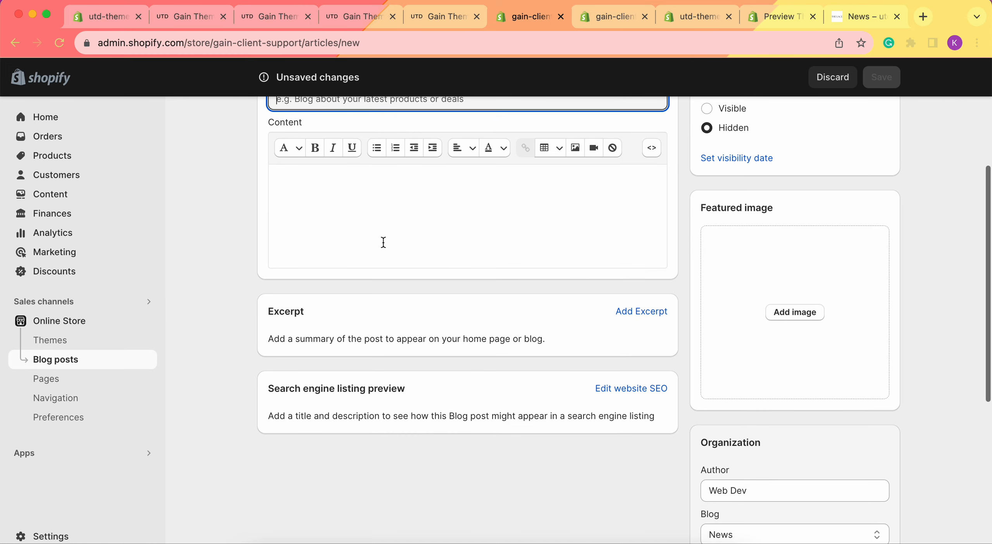
scroll(652, 216, up, 3)
scroll(653, 216, down, 3)
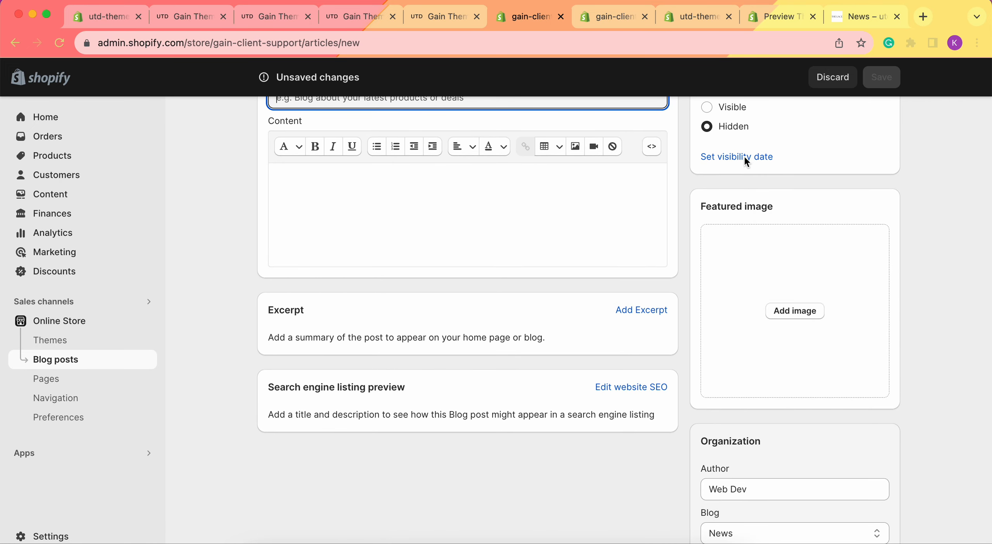
scroll(580, 226, up, 3)
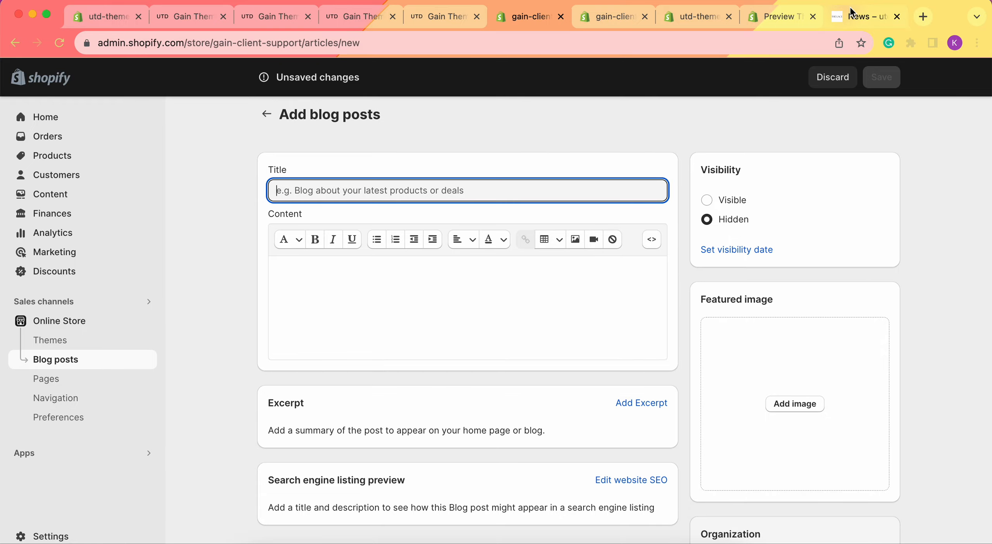
Open the "Pre-Fall 2018 lookbook" article from the demo store's News page in a new tab and copy its heading
click(858, 16)
scroll(481, 351, down, 3)
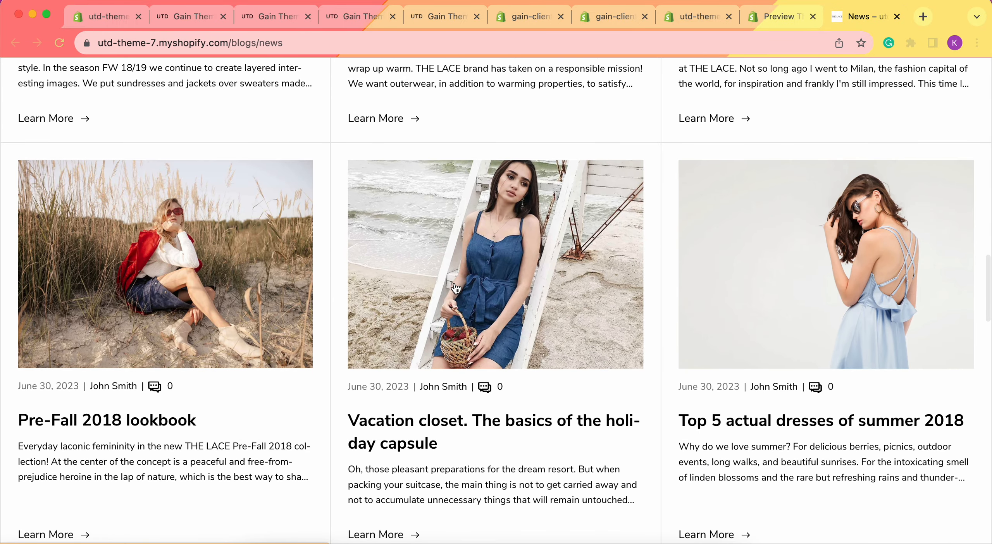
right_click(162, 275)
click(186, 286)
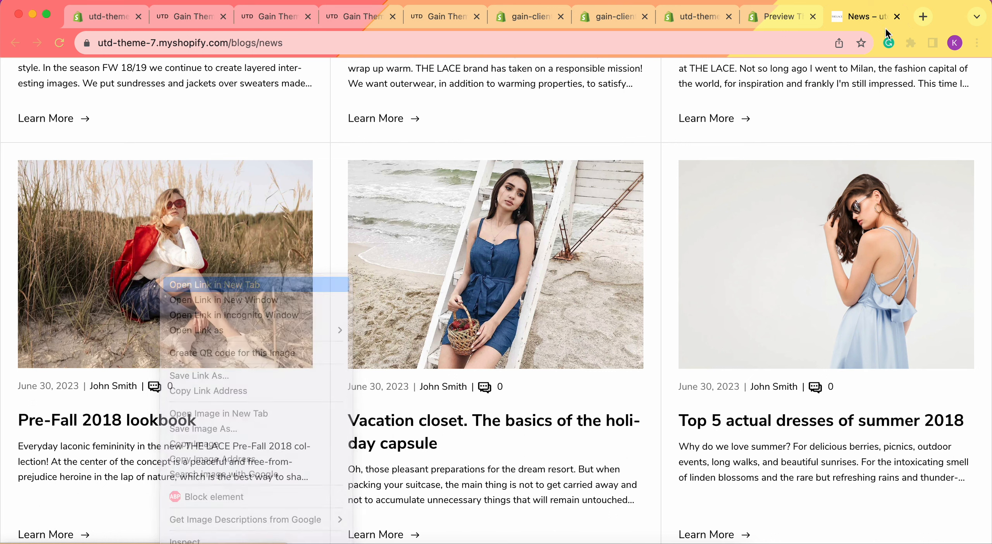
key(super+alt+Right)
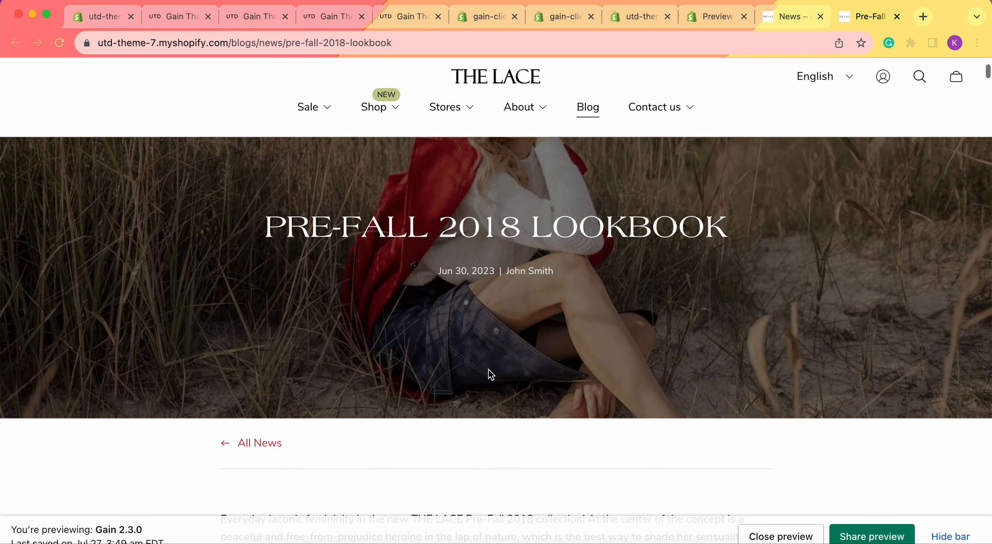
triple_click(476, 229)
key(super+c)
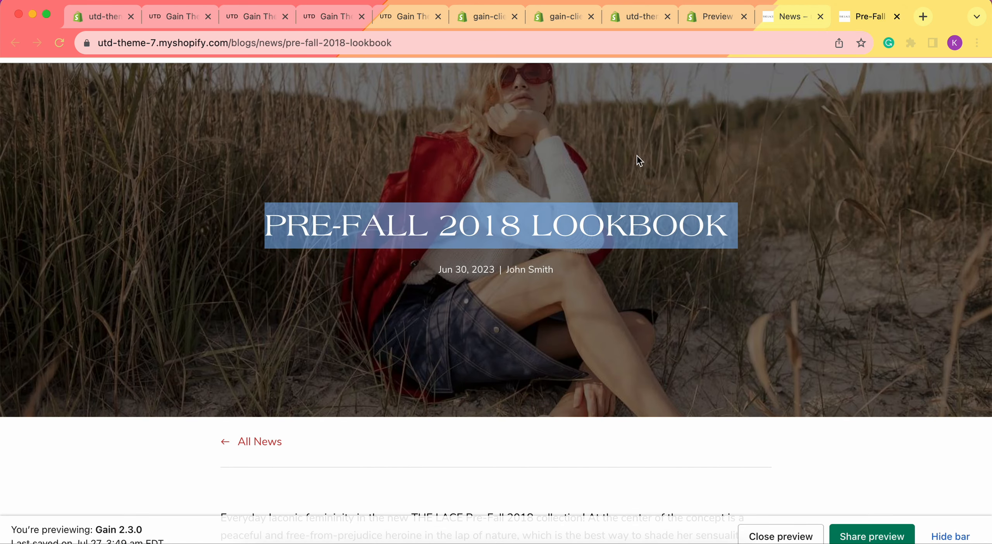
click(721, 17)
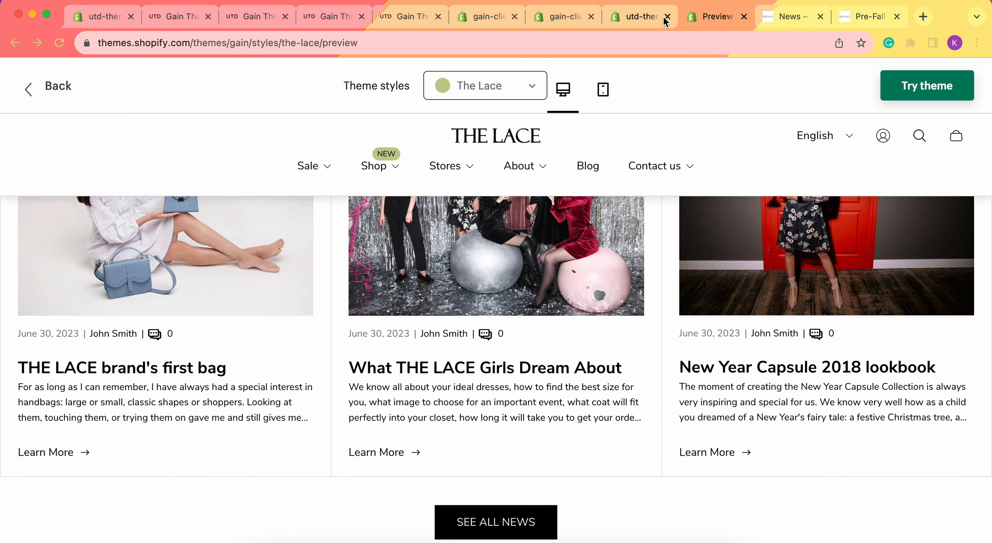
click(514, 17)
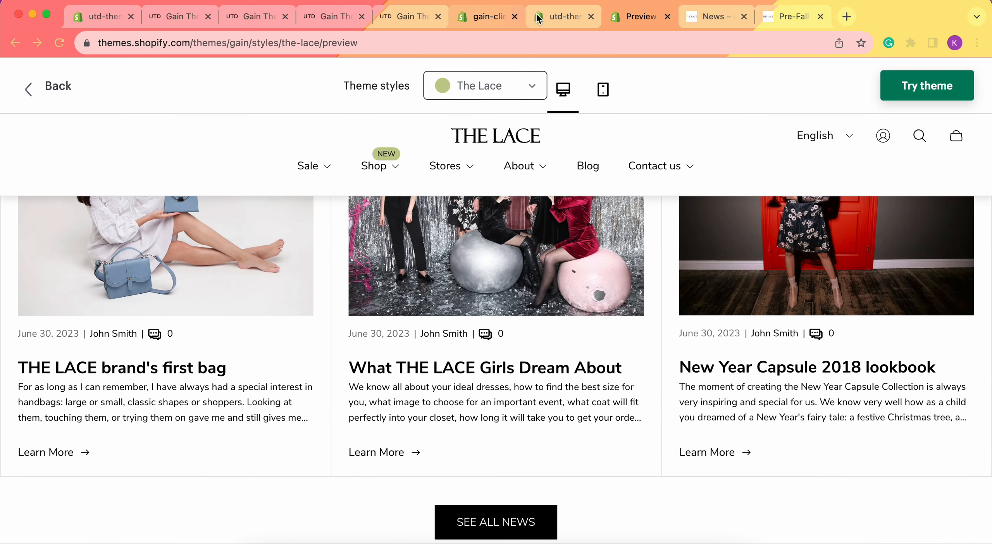
key(super+shift+t)
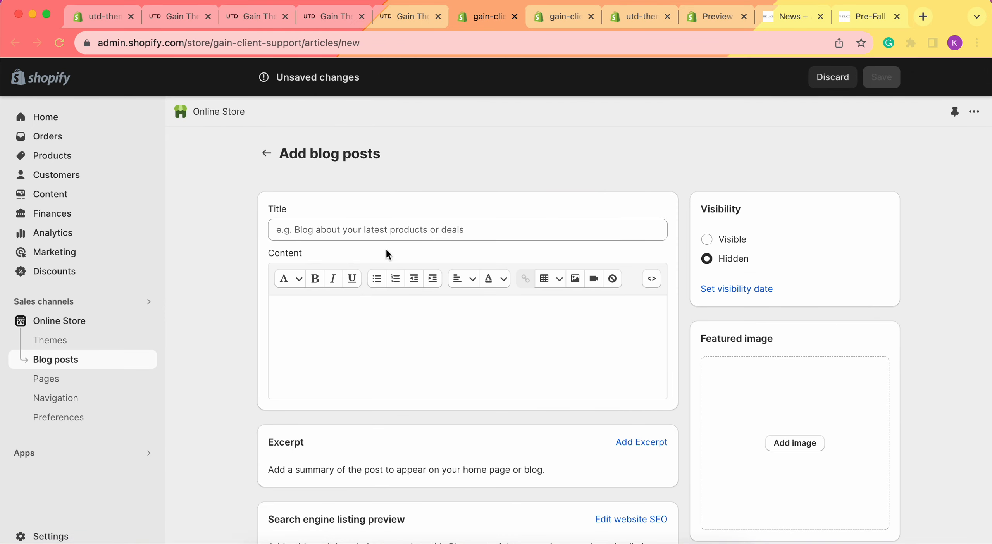
Set the new blog post's title to the copied heading "PRE-FALL 2018 LOOKBOOK"
click(365, 232)
key(super+v)
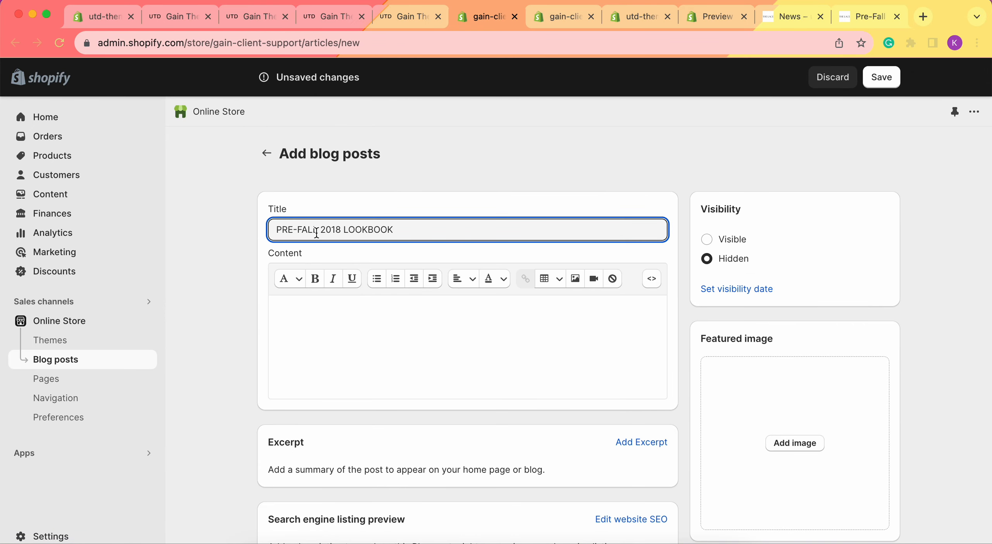
Copy the introductory paragraphs of the Pre-Fall 2018 lookbook article and paste them into the new blog post's content
click(868, 16)
scroll(518, 301, down, 8)
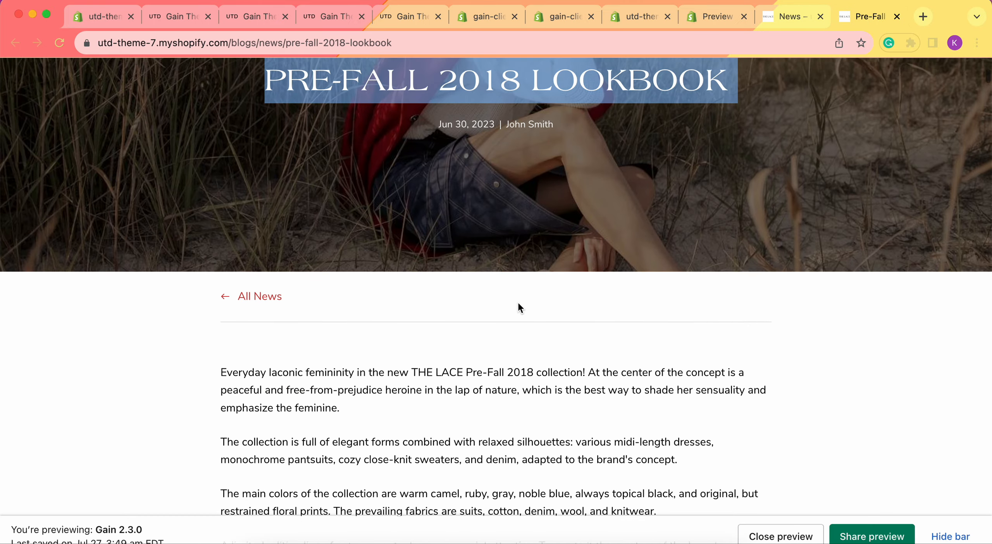
drag(217, 179, 545, 457)
key(cmd+c)
click(557, 17)
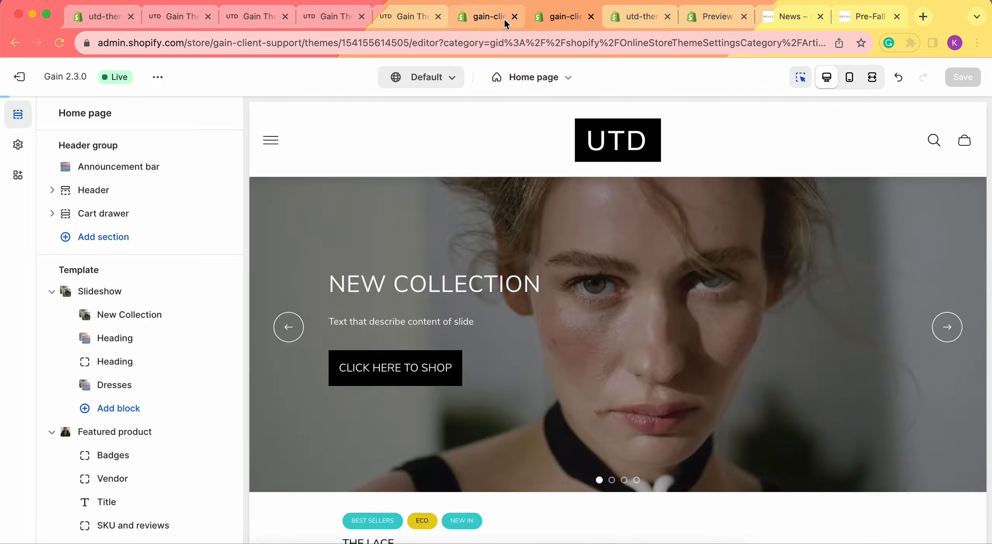
click(482, 17)
key(cmd+v)
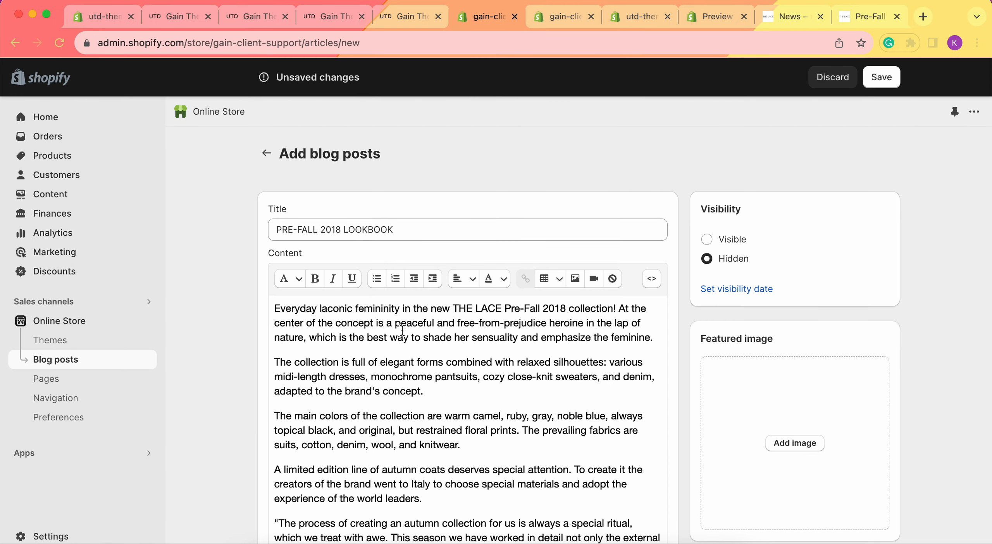
scroll(403, 330, down, 4)
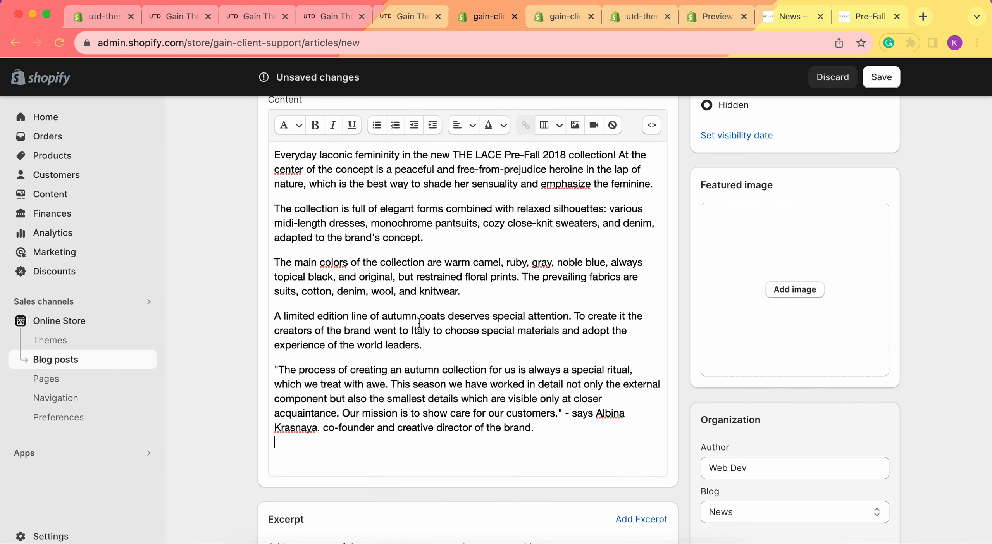
Copy the first photo of the lookbook article, the woman in the camel coat, and paste it below the post's text
click(888, 5)
scroll(435, 400, down, 2)
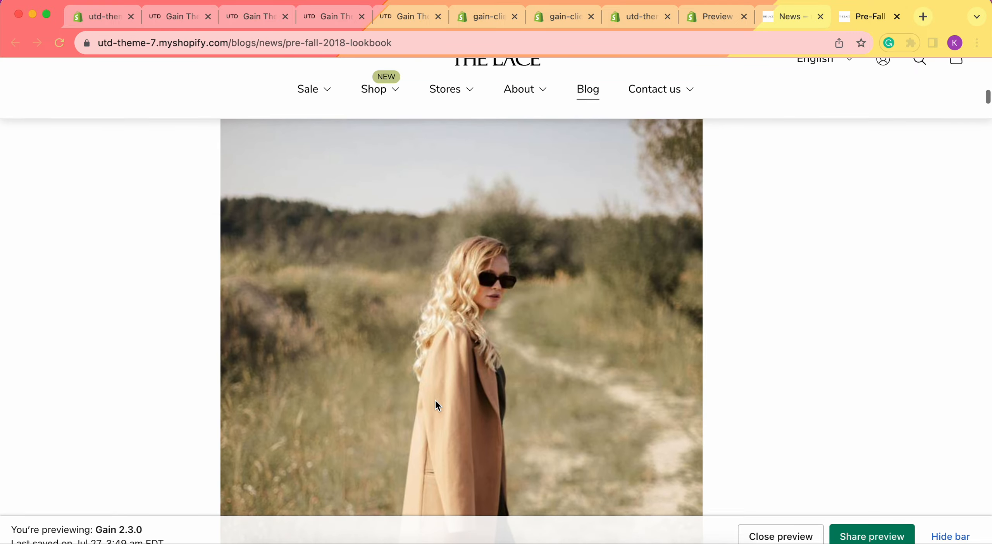
scroll(436, 400, up, 1)
drag(219, 235, 516, 443)
scroll(727, 447, down, 10)
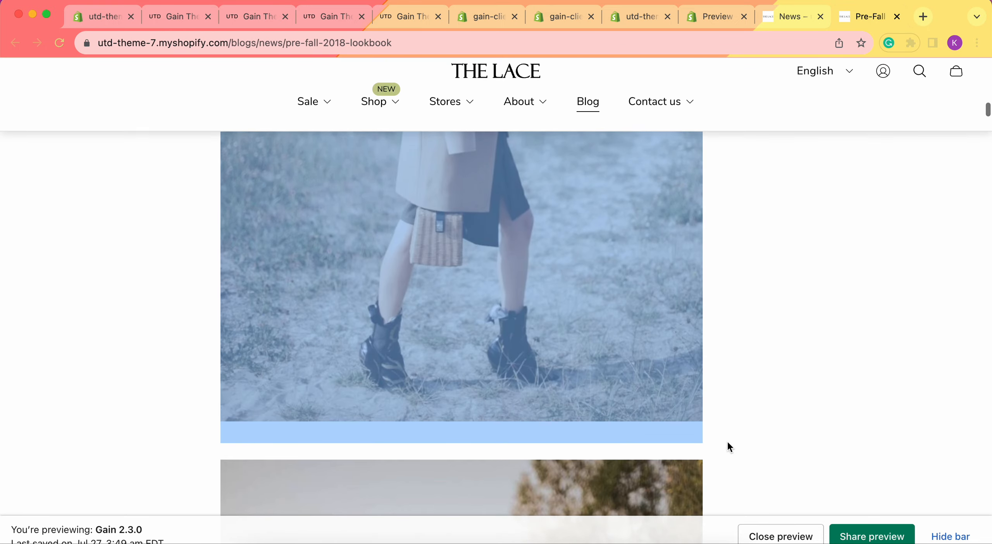
click(483, 16)
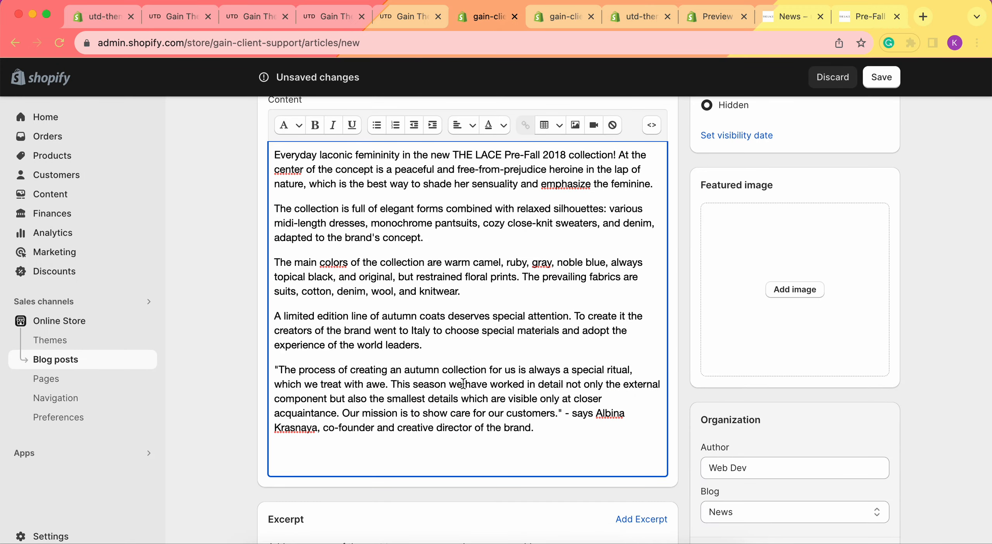
key(super+v)
scroll(463, 383, down, 2)
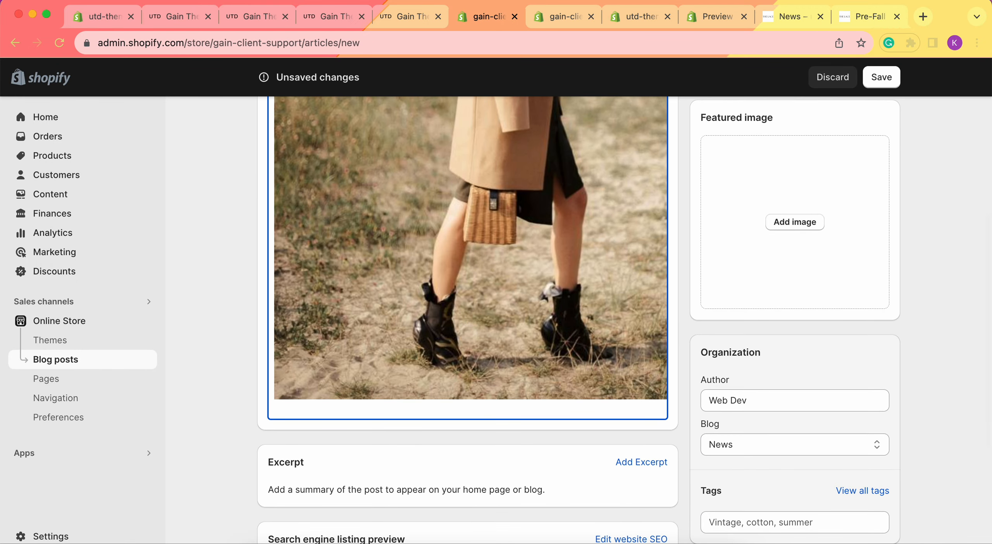
Examine the remaining photos of the lookbook article down to its end and return to the start of the draft's content
click(843, 19)
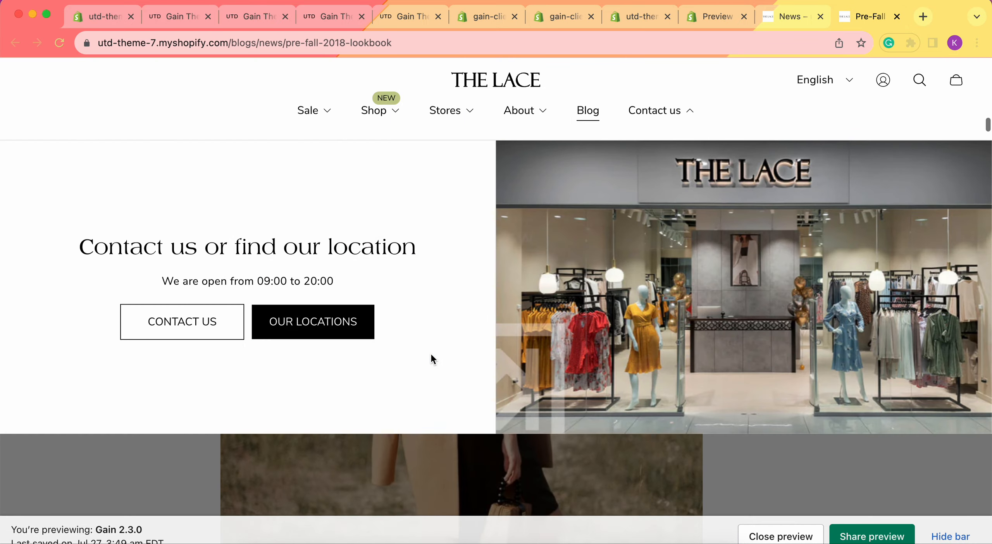
scroll(190, 462, down, 15)
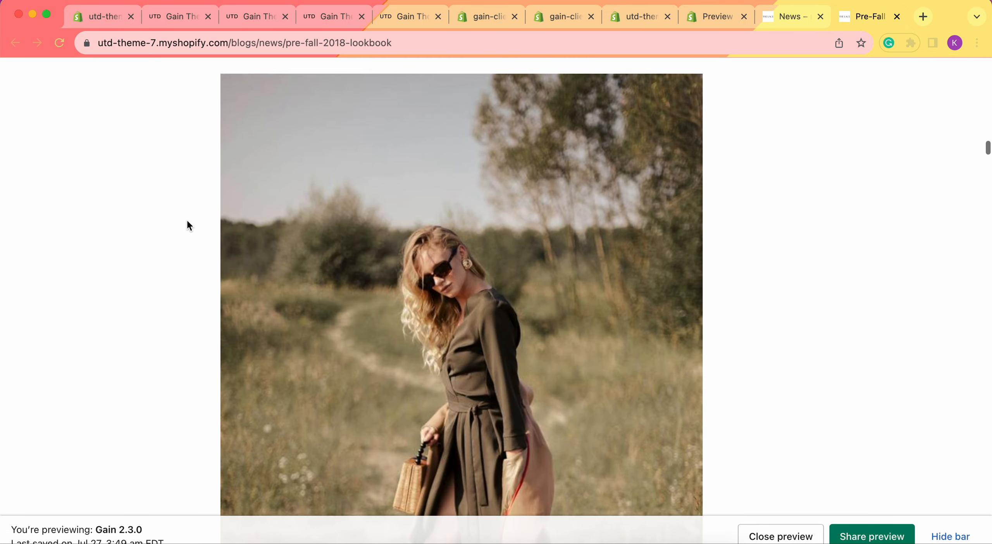
scroll(188, 221, down, 15)
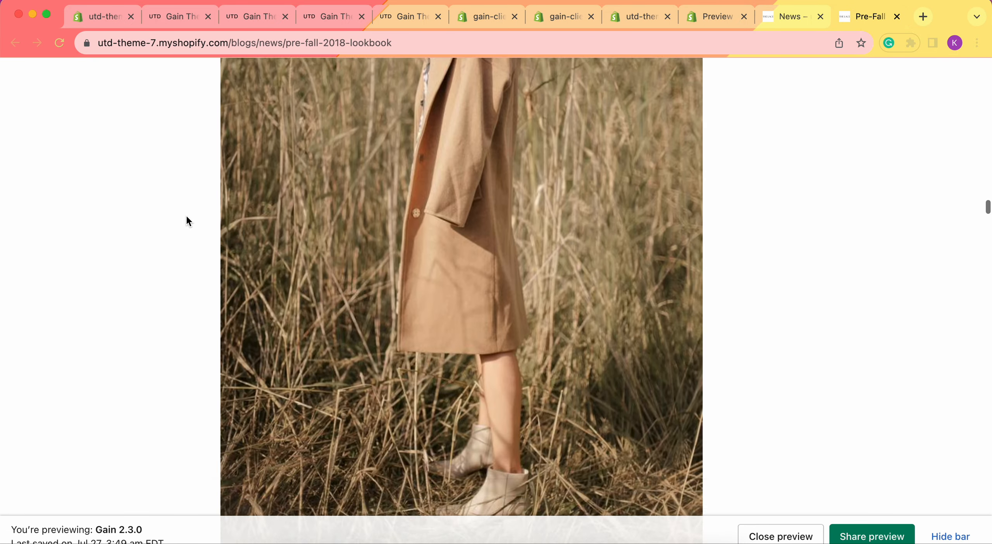
scroll(188, 220, down, 15)
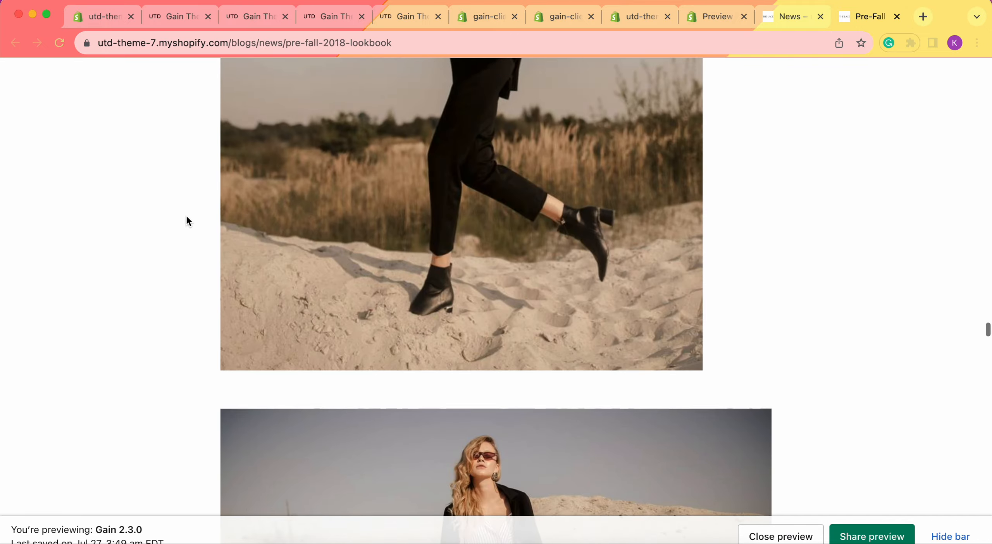
scroll(187, 221, down, 15)
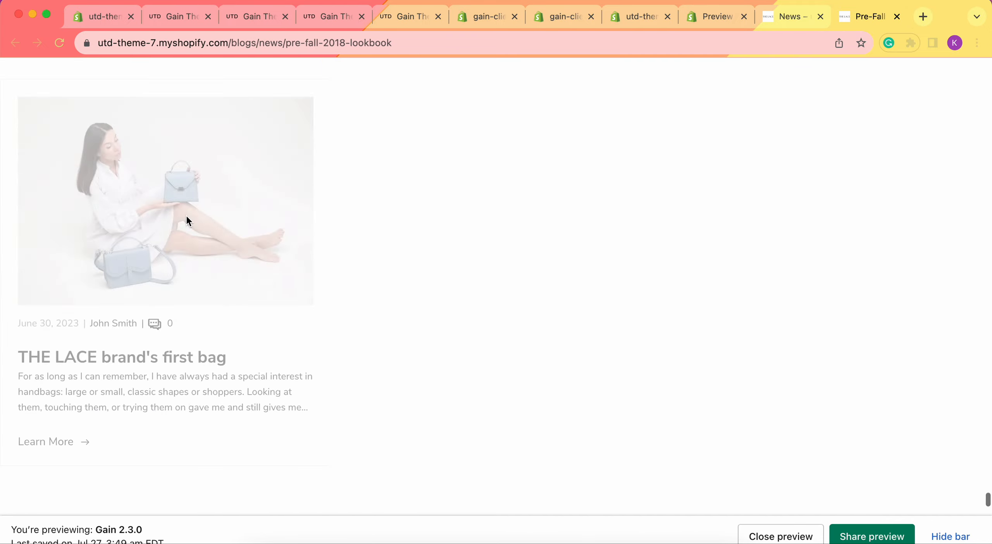
scroll(188, 220, up, 15)
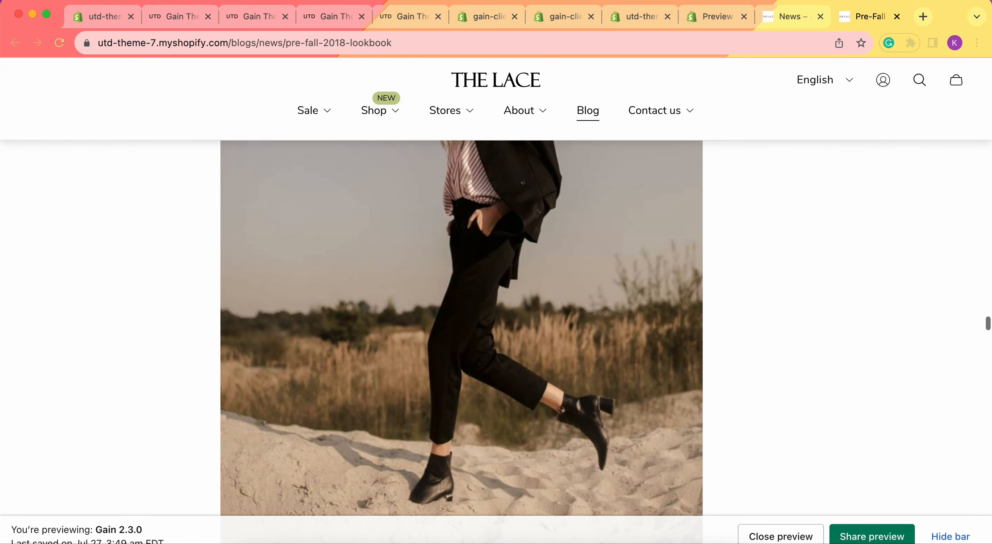
click(493, 16)
scroll(471, 270, up, 10)
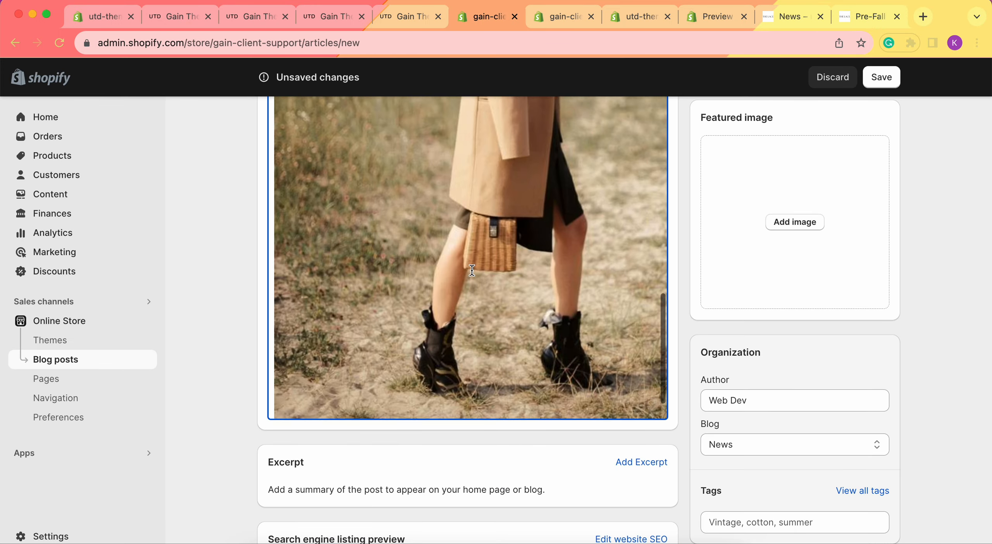
scroll(471, 270, up, 6)
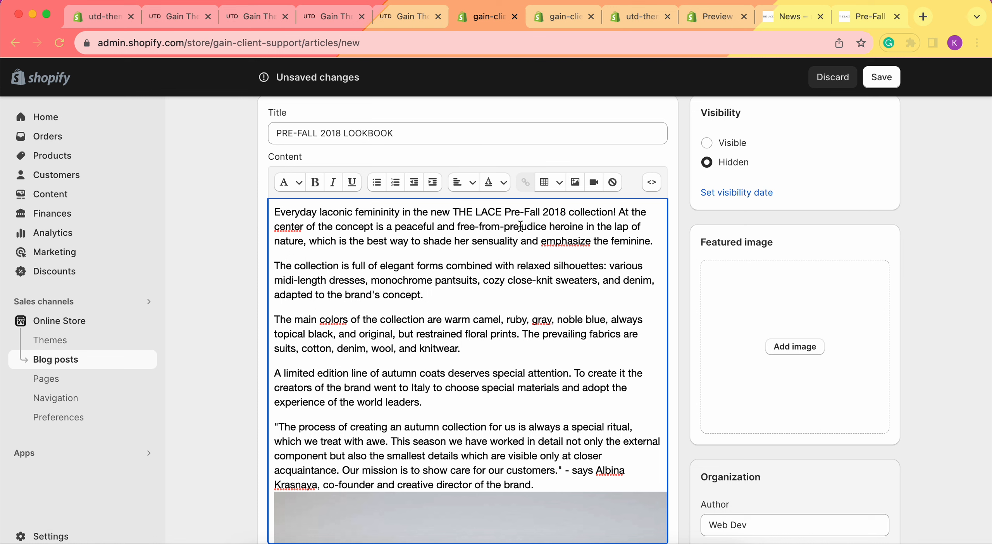
View the link options for the text "THE LACE Pre-Fall 2018" in the post's first paragraph and close them without adding a link
triple_click(517, 238)
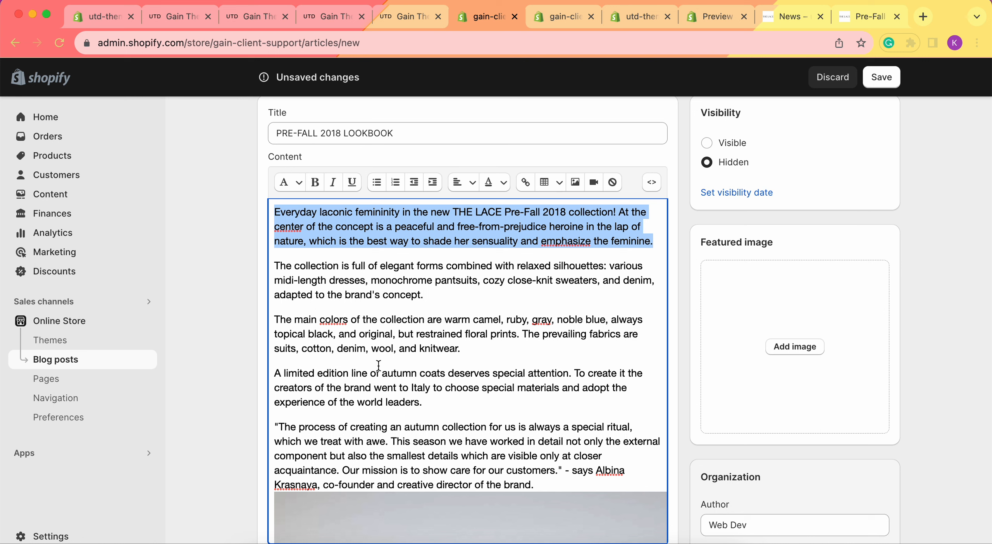
click(456, 212)
drag(454, 210, 563, 205)
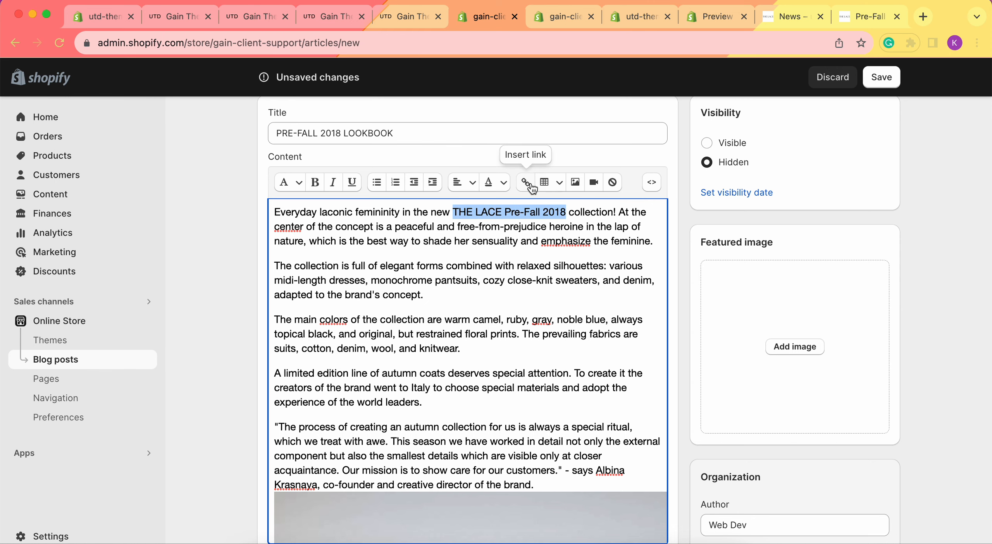
click(526, 182)
click(440, 278)
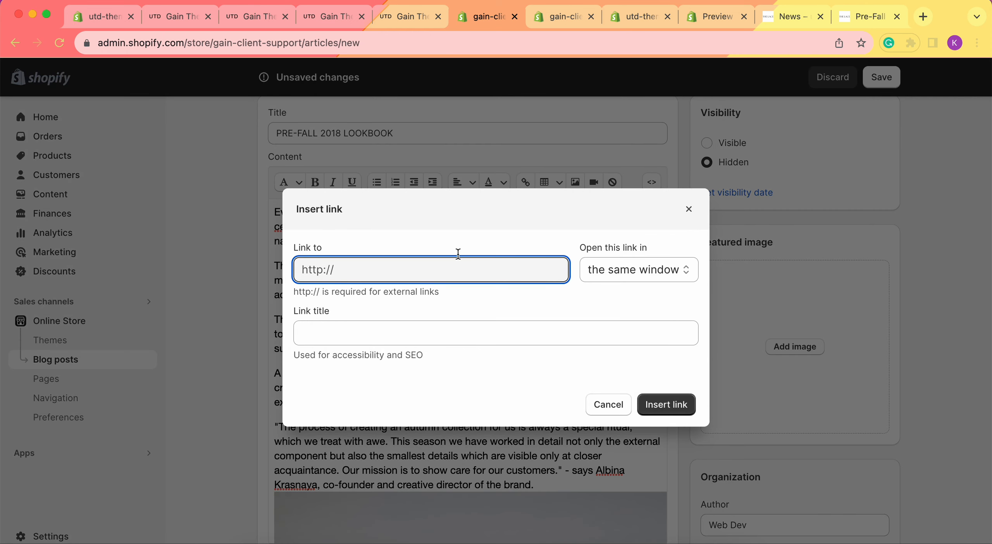
click(697, 213)
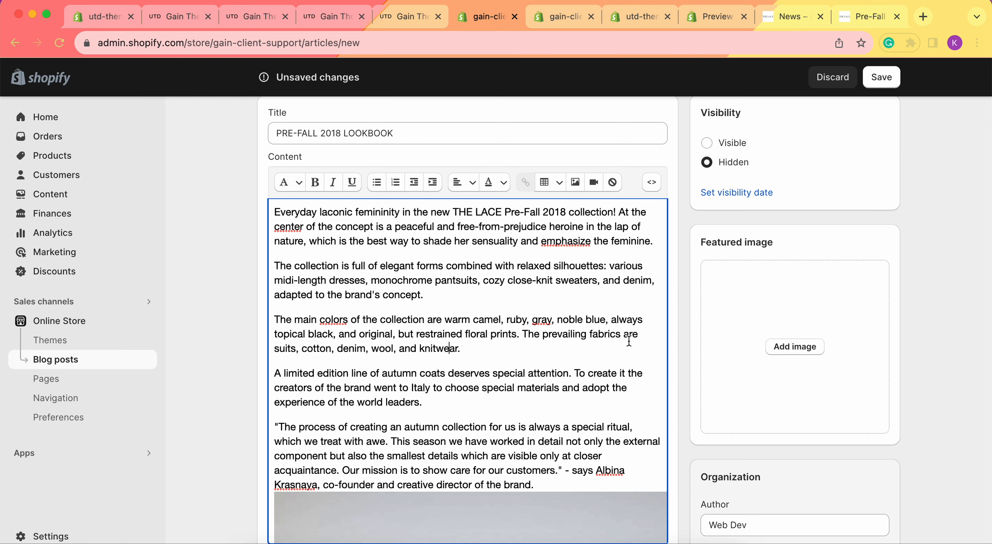
scroll(629, 341, up, 3)
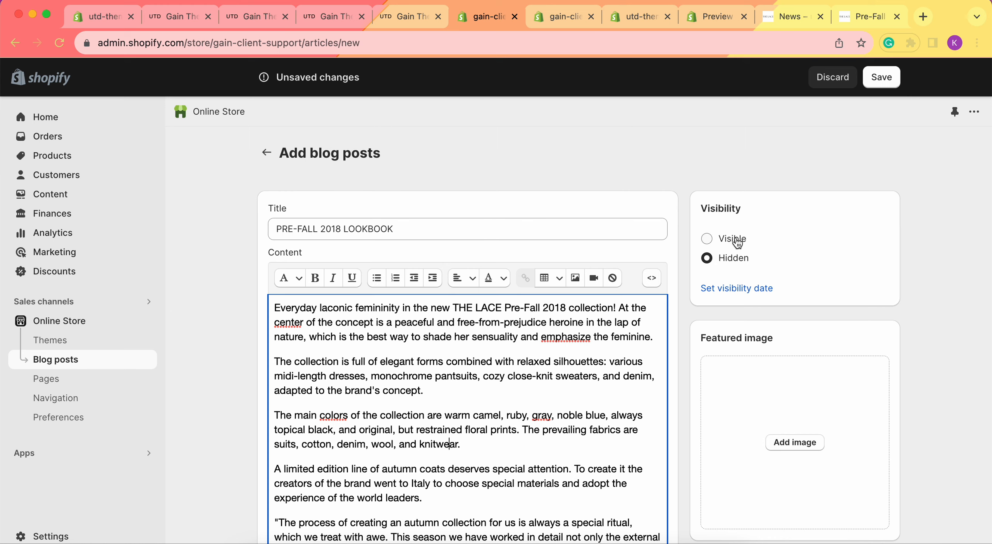
Set the new blog post's visibility to Visible
click(724, 242)
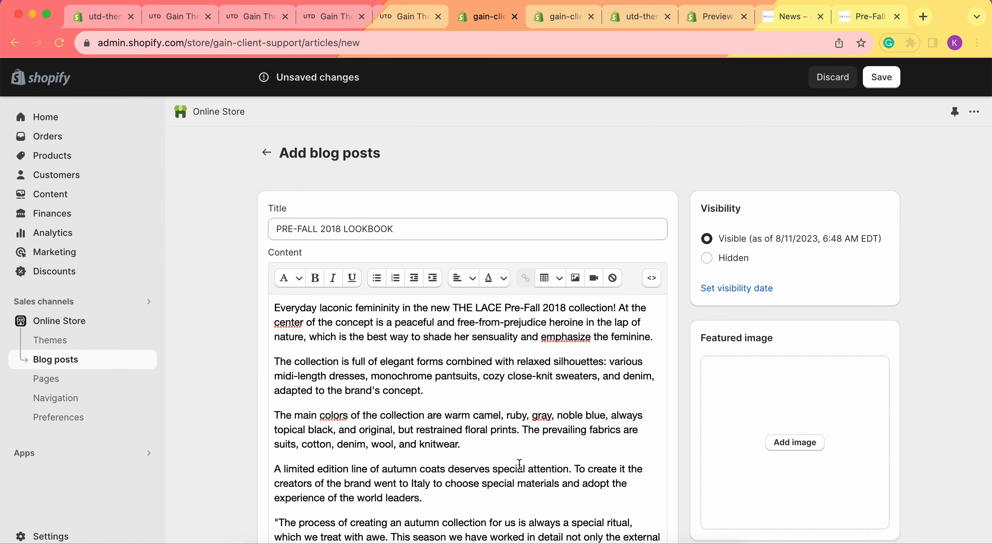
scroll(693, 297, down, 5)
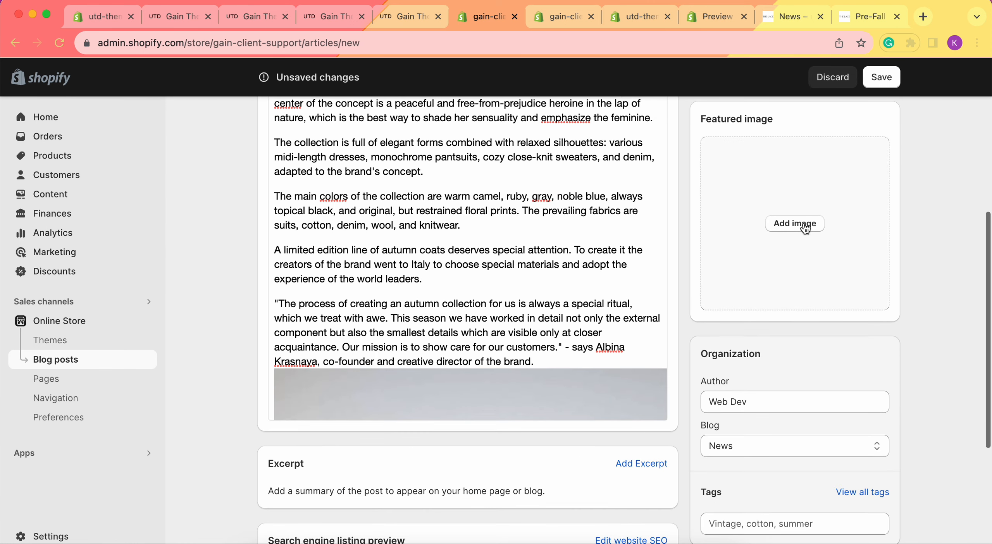
Save the demo store's Pre-Fall 2018 lookbook article to the Desktop as a complete web page
click(799, 16)
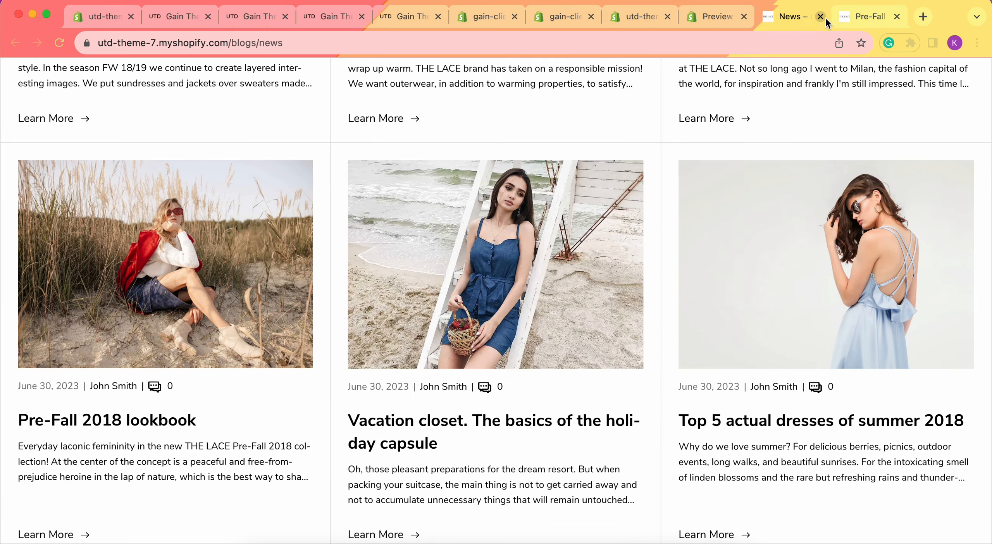
click(852, 20)
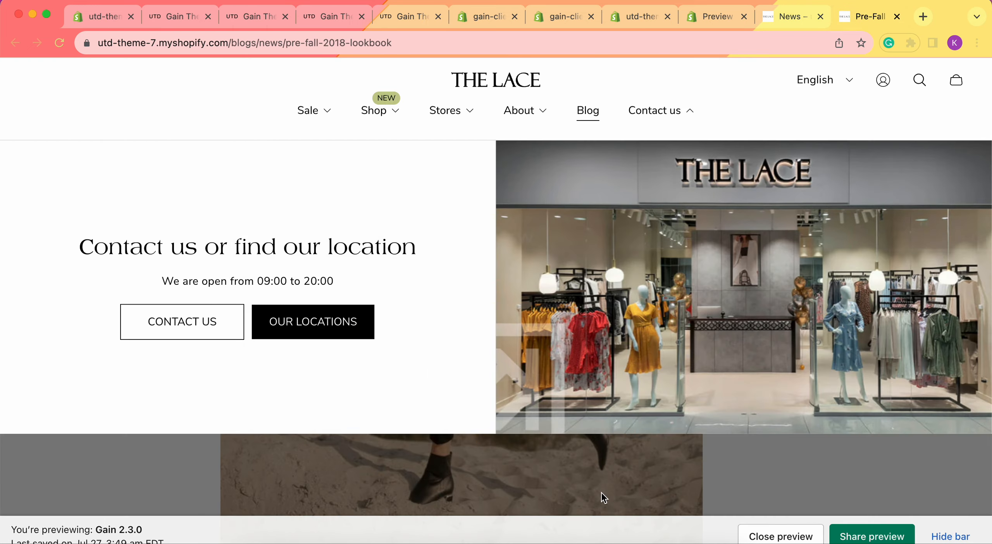
scroll(602, 495, up, 20)
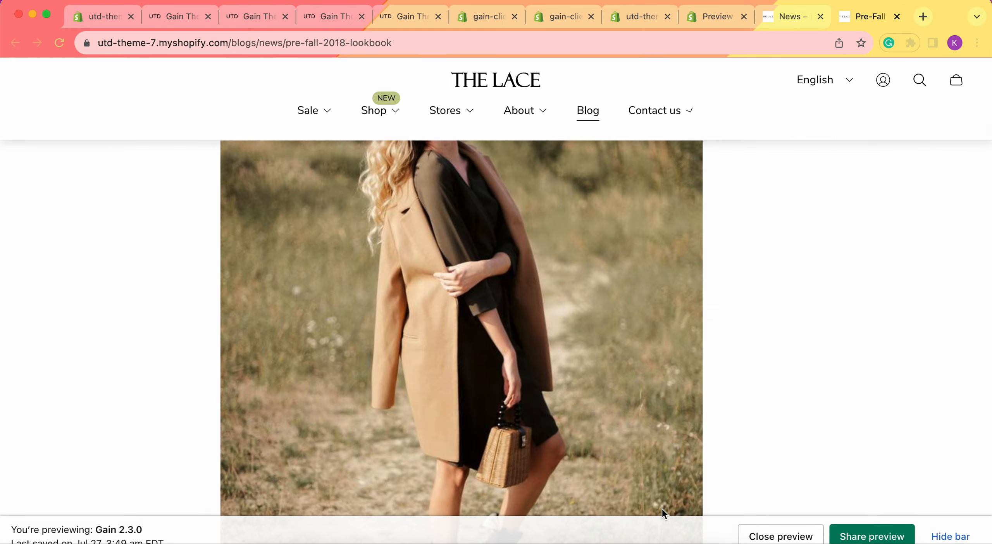
scroll(662, 509, up, 10)
right_click(725, 283)
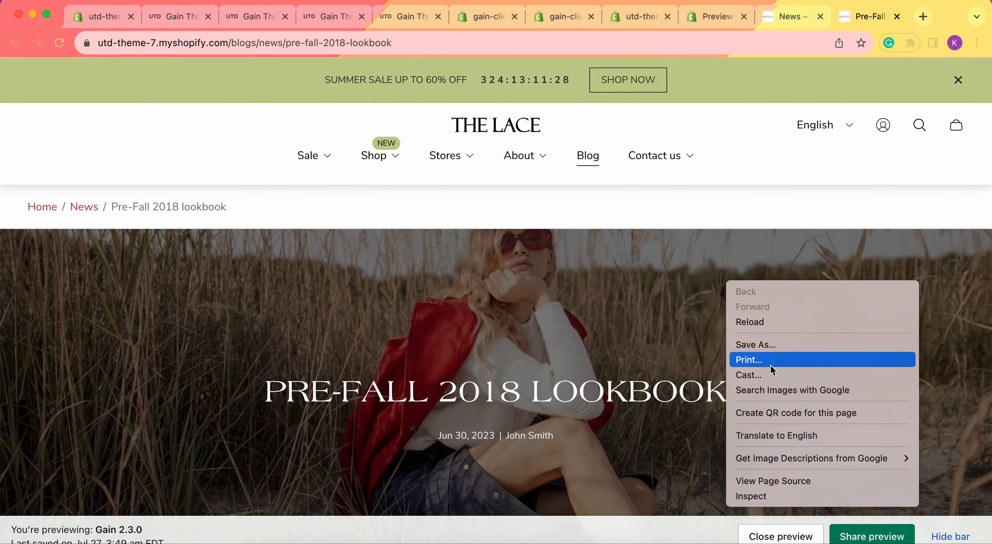
click(784, 344)
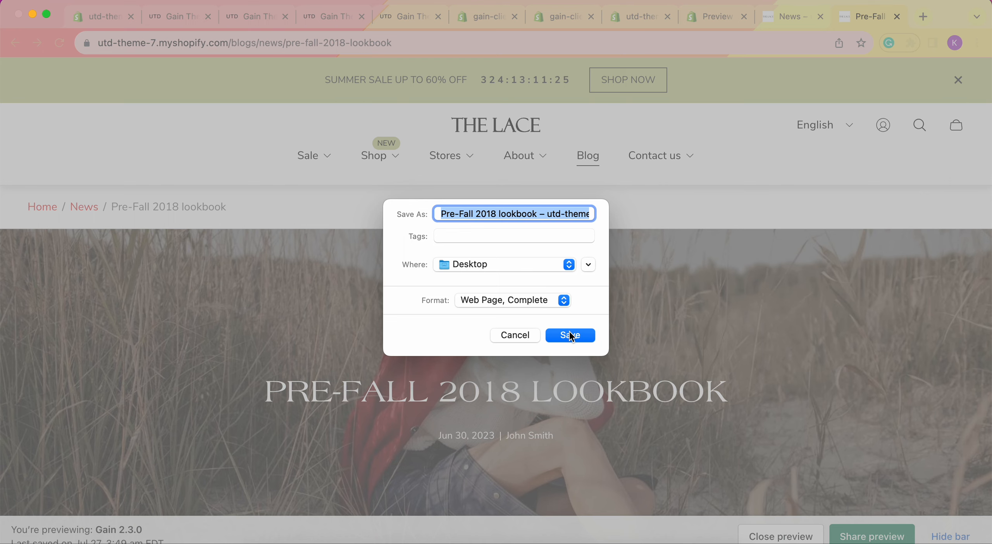
click(572, 335)
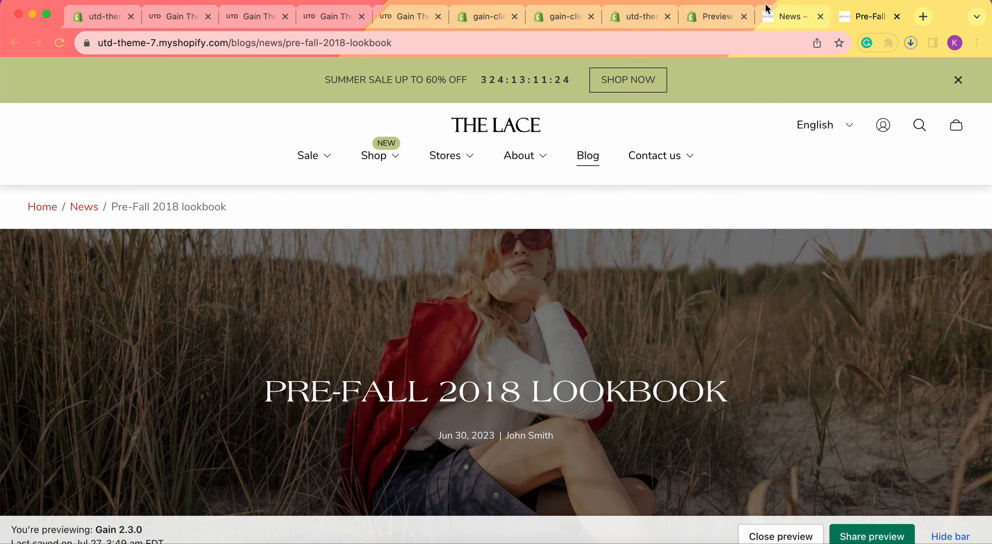
Add the Desktop file "Screenshot 2023-08-07 at 16.12.08", showing a person in a hooded coat, as the draft post's featured image
click(498, 16)
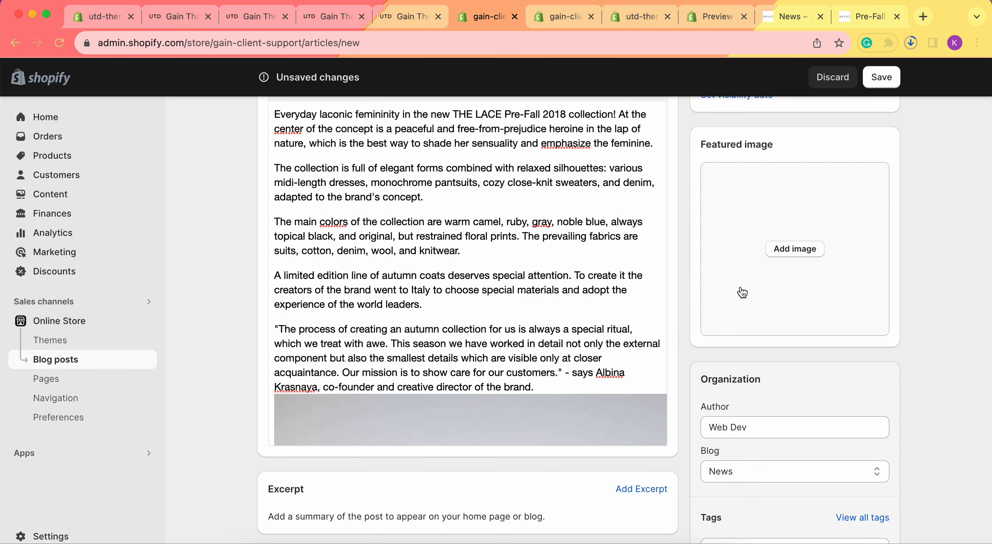
click(788, 249)
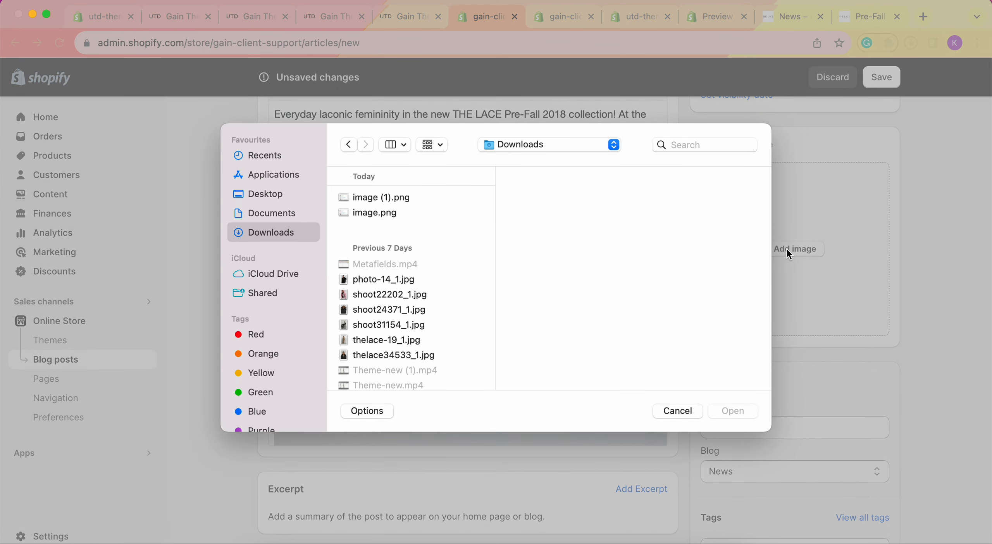
click(276, 196)
click(389, 273)
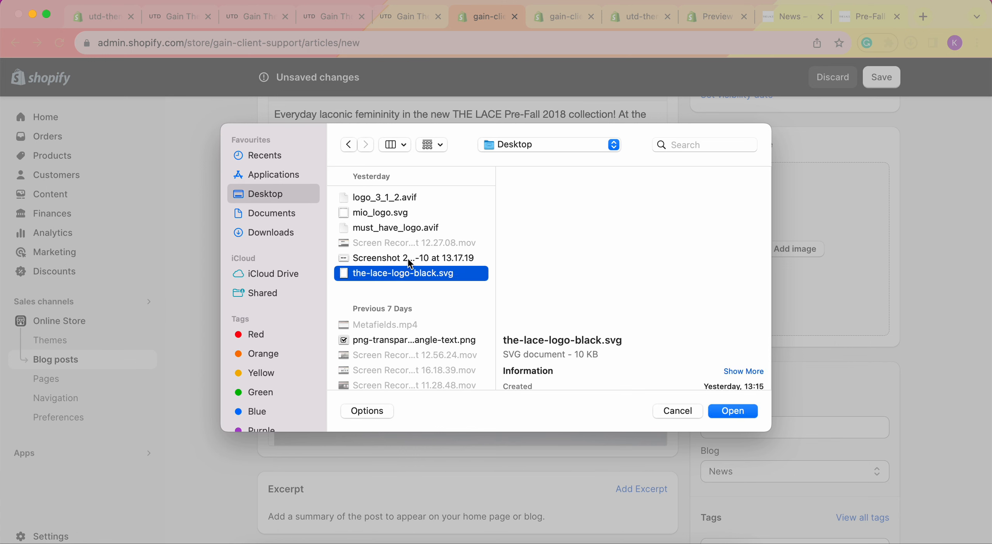
click(407, 257)
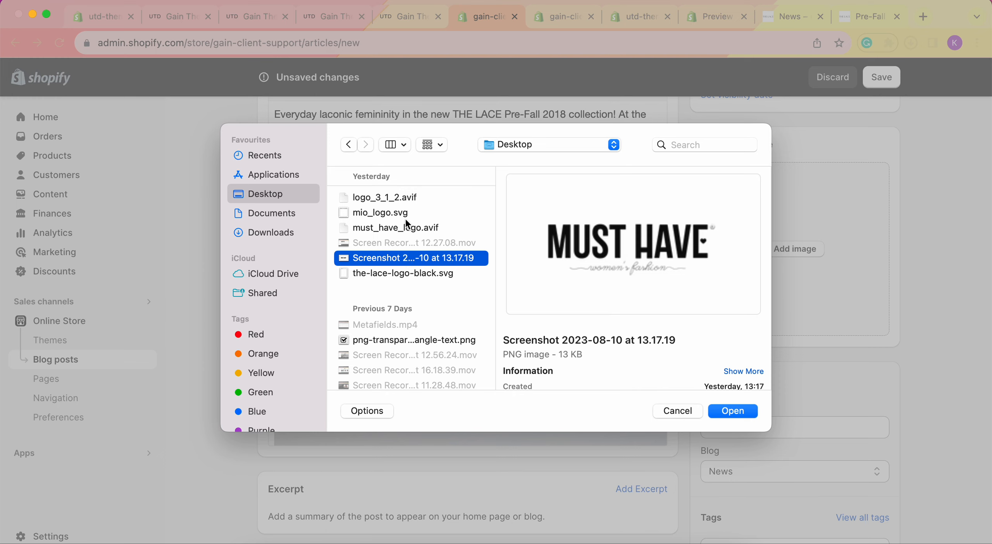
click(397, 230)
scroll(404, 264, down, 10)
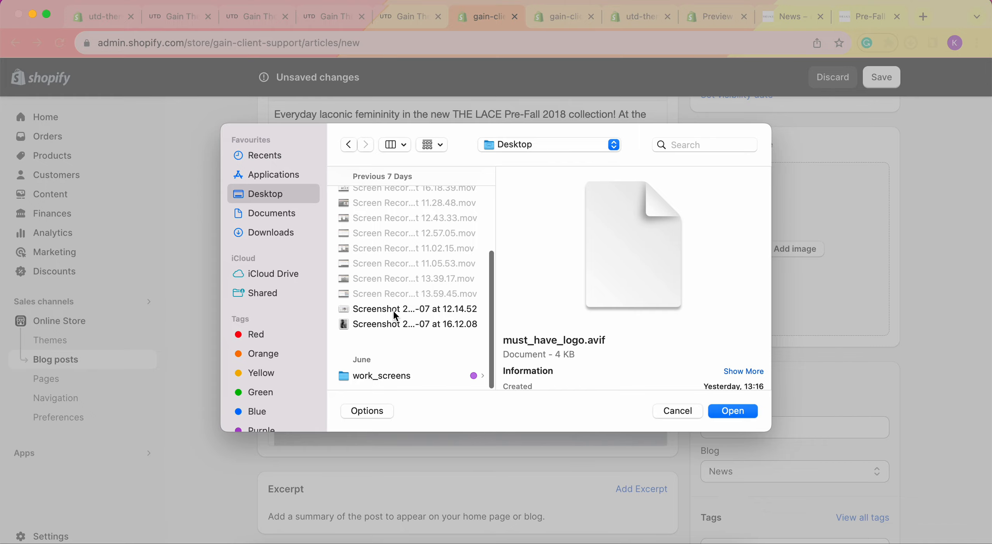
click(396, 323)
scroll(401, 282, up, 10)
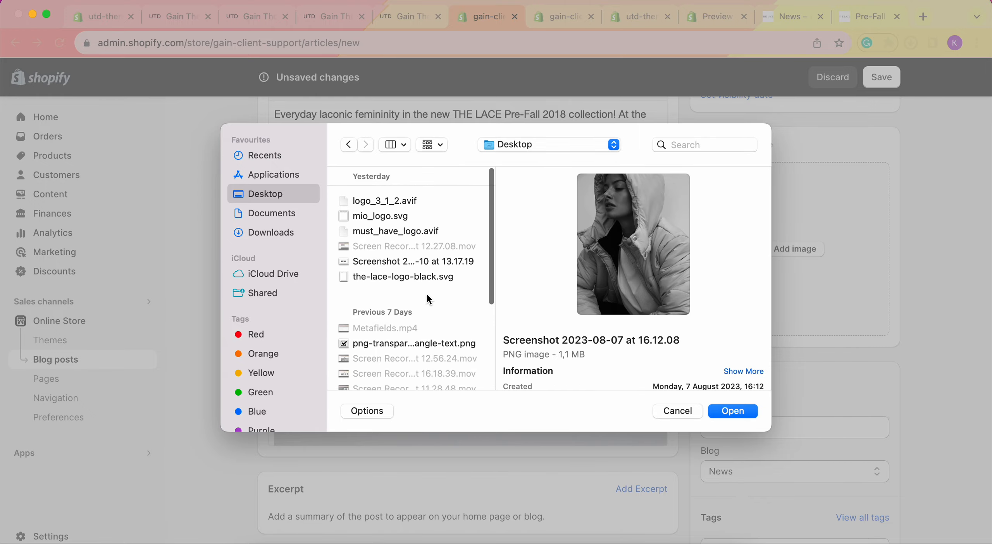
click(736, 411)
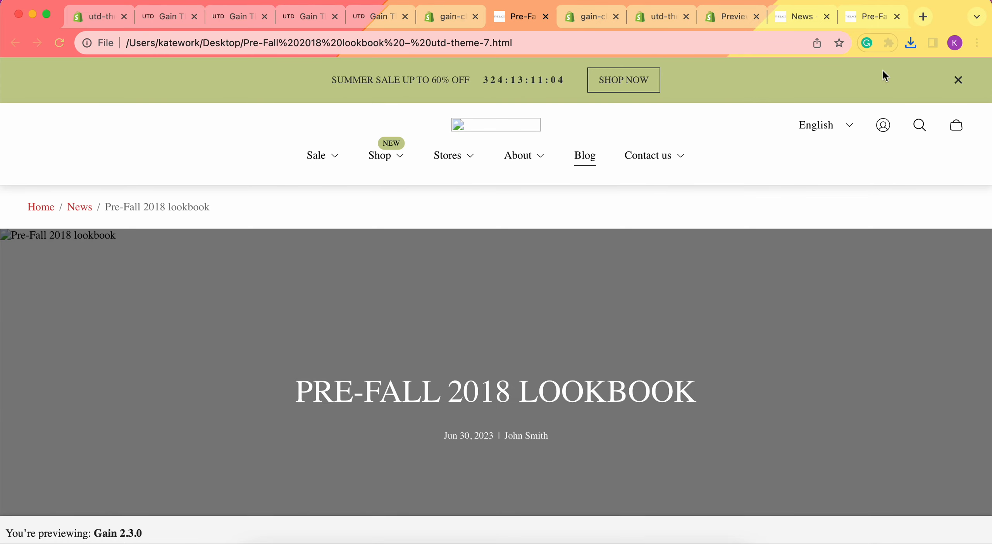
Save the new blog post and close the browser tab showing the locally saved lookbook page
click(433, 19)
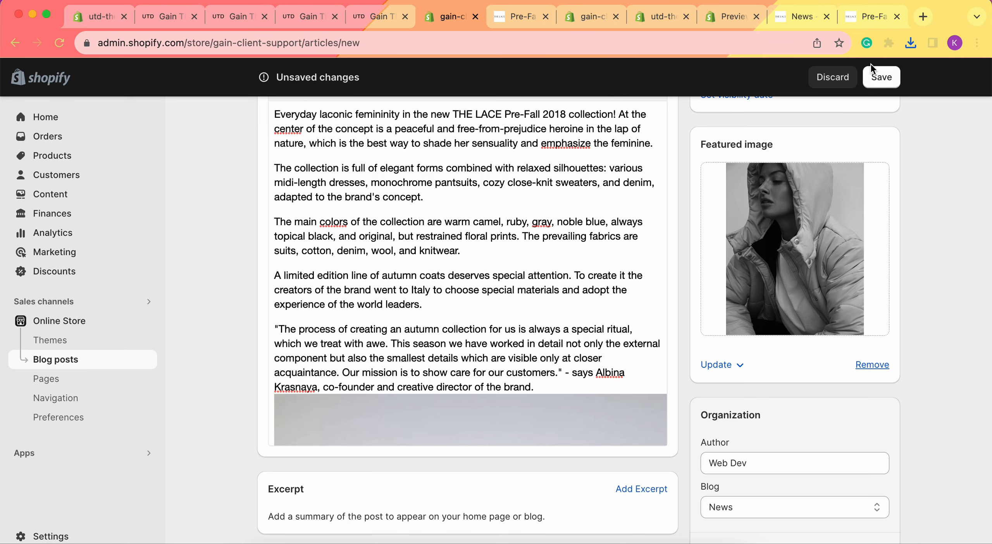
click(881, 79)
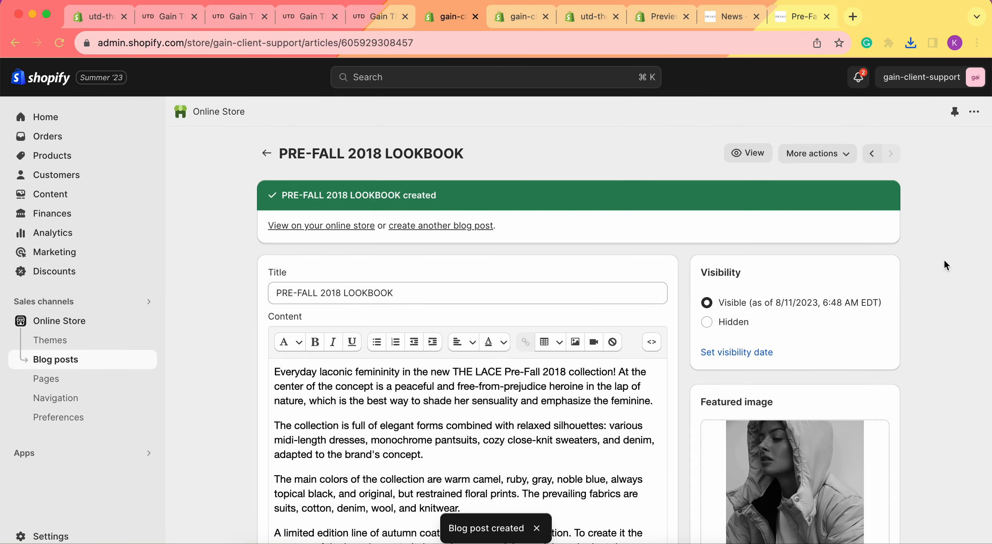
click(545, 17)
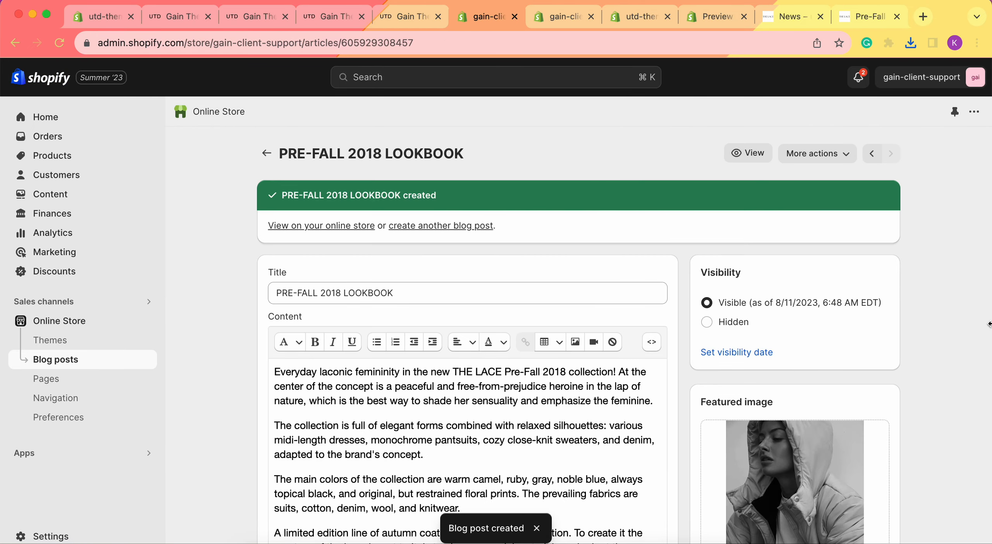
Try to enter a person's first name as the post's author and undo the entry
scroll(843, 298, down, 10)
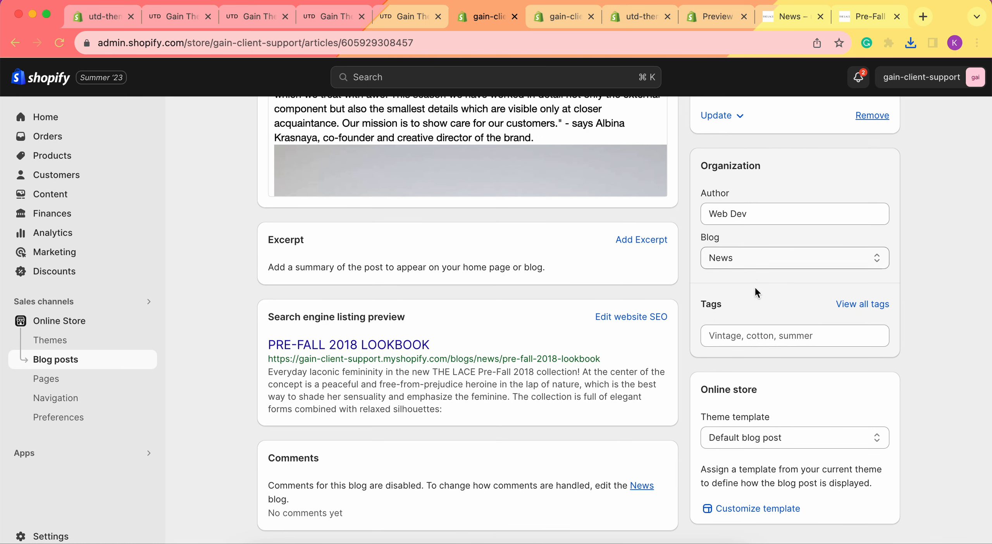
click(716, 198)
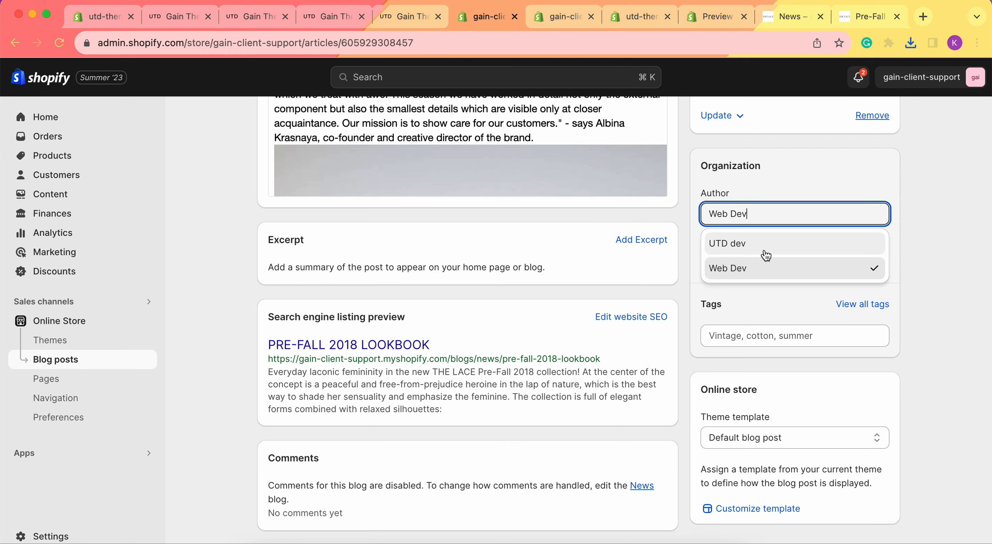
key(super+a)
text(Kate)
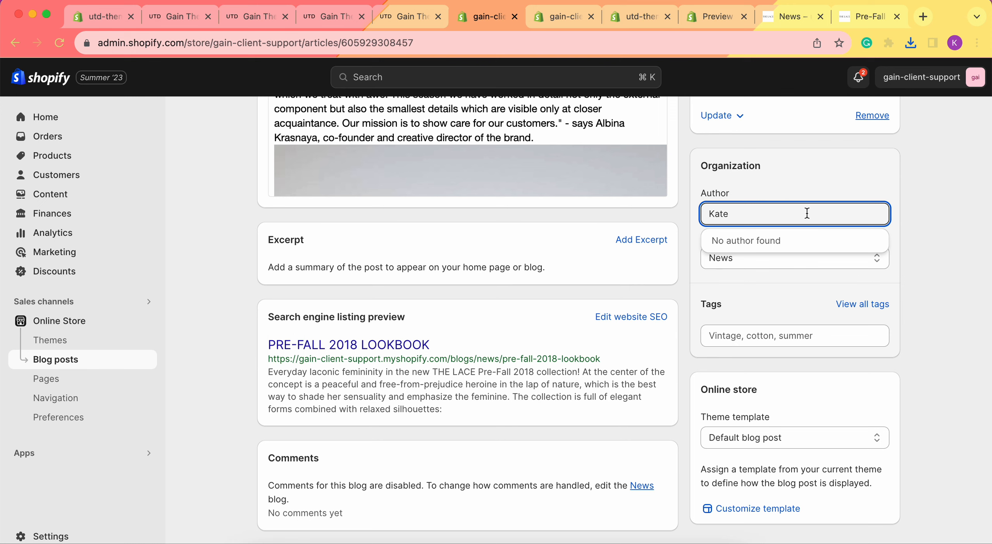
key(super+z)
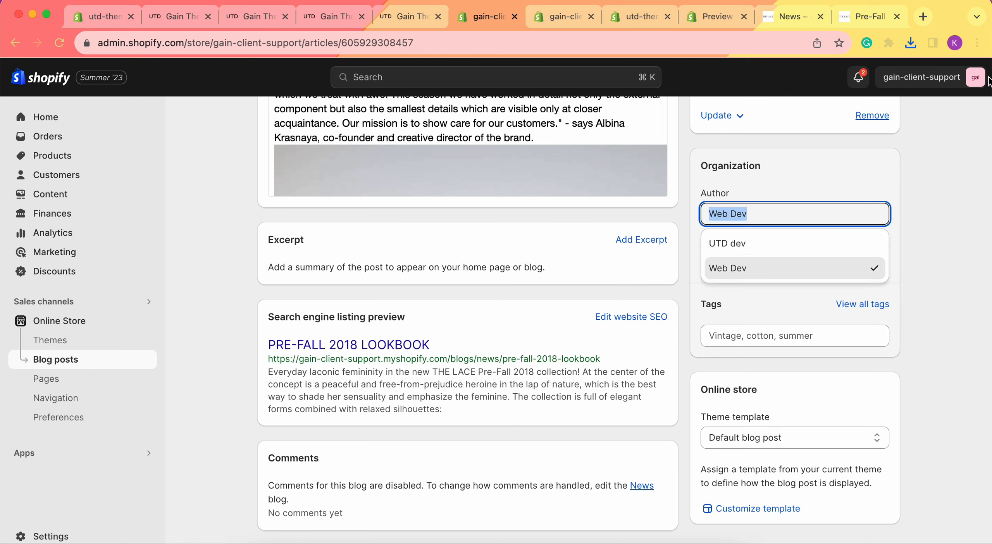
Set the post's author to UTD dev and assign the post to Blog 1
click(772, 242)
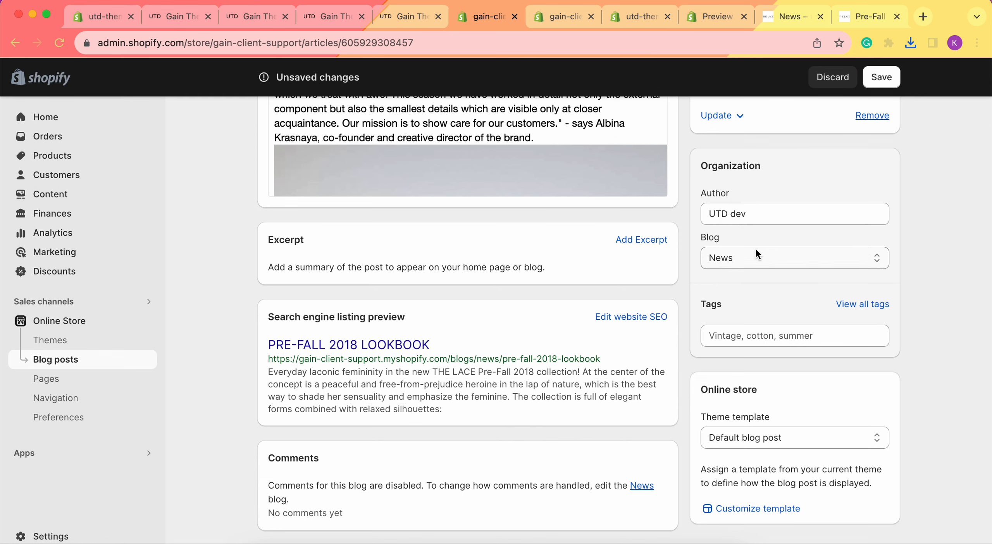
click(738, 250)
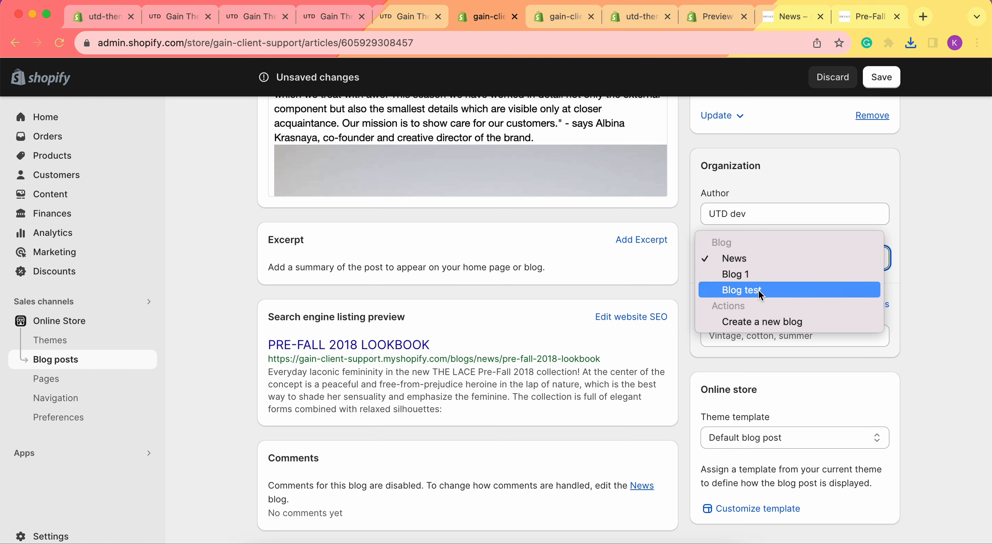
click(764, 274)
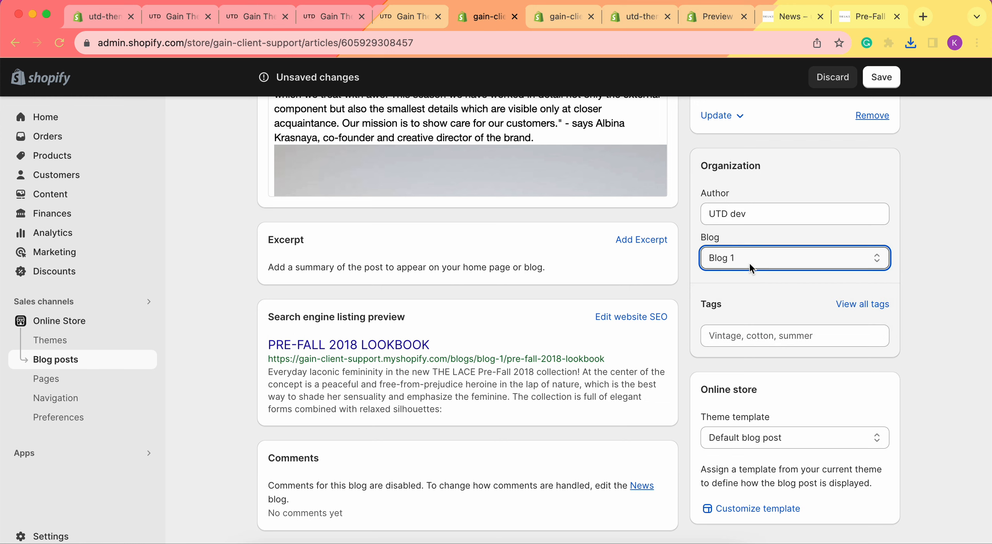
Tag the blog post with the existing tag "summer" and a new tag "lookbook"
click(771, 336)
click(934, 313)
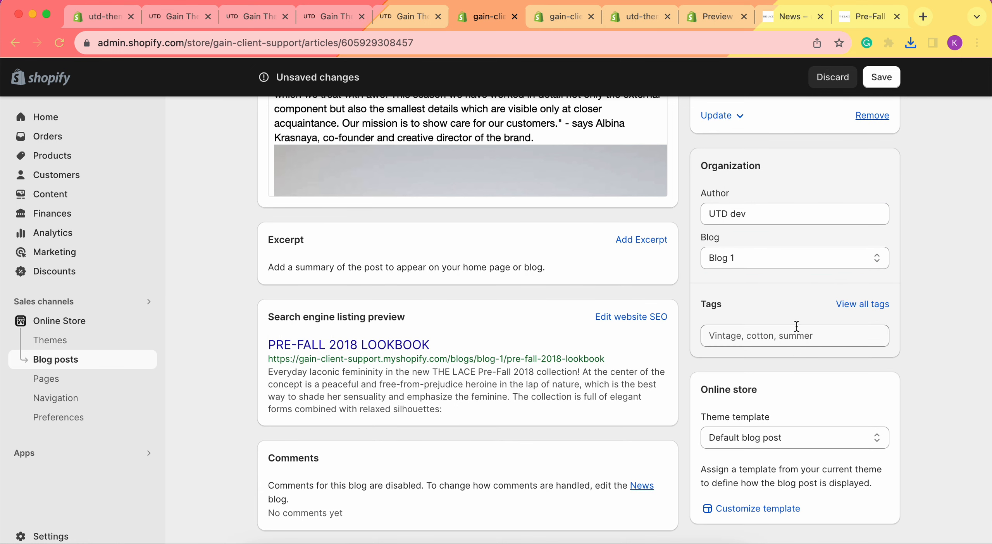
click(801, 332)
text(summer)
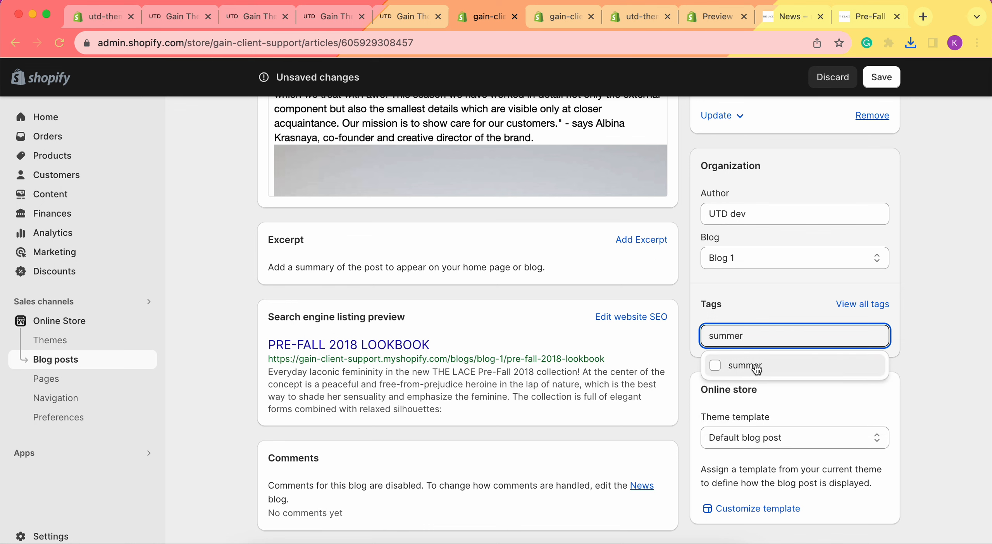
click(756, 368)
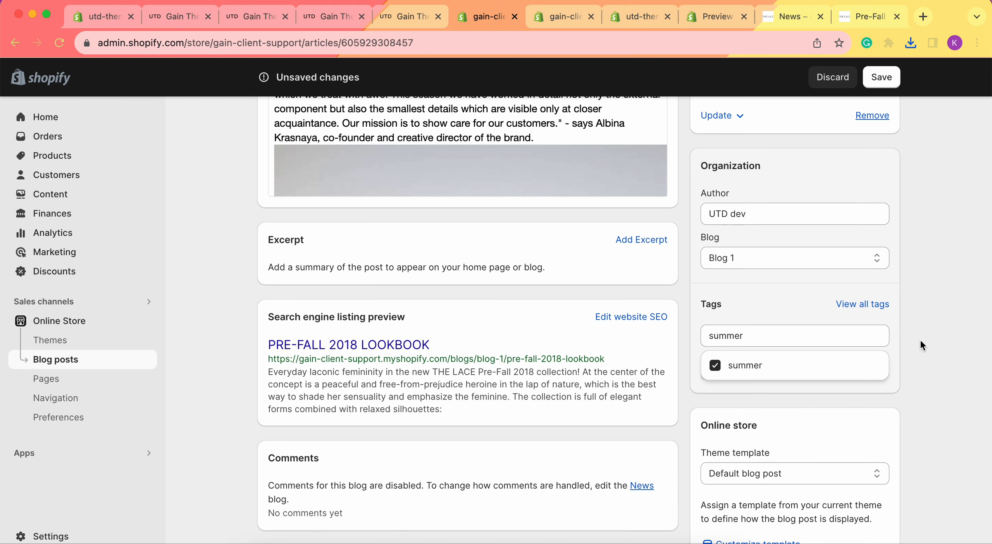
double_click(797, 335)
text(lookbook)
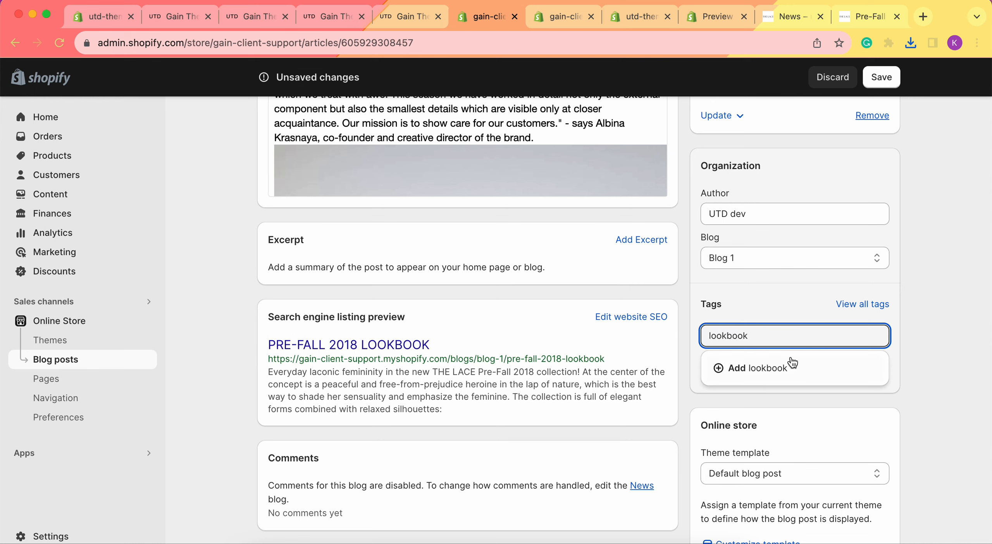
click(792, 366)
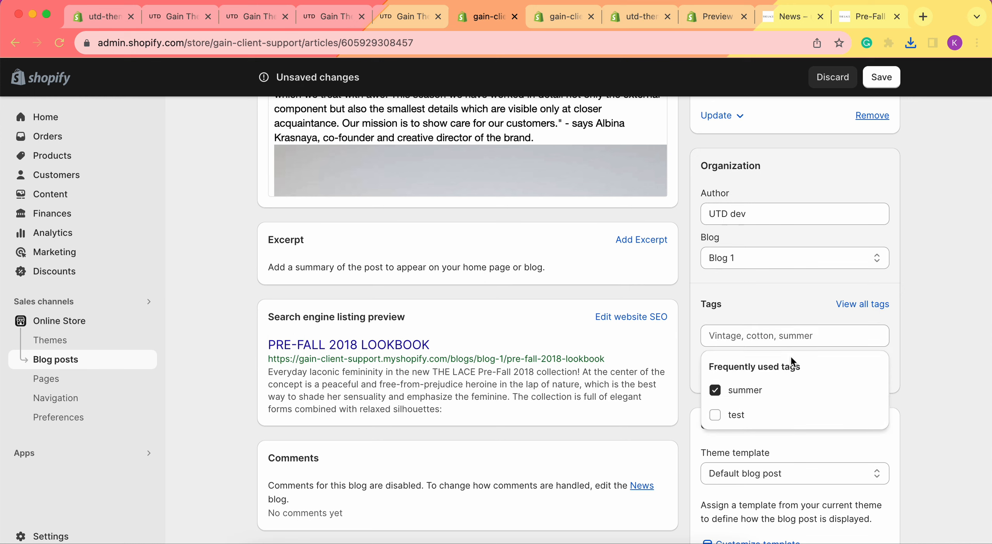
Save the blog post's organization changes and reload its page
click(883, 79)
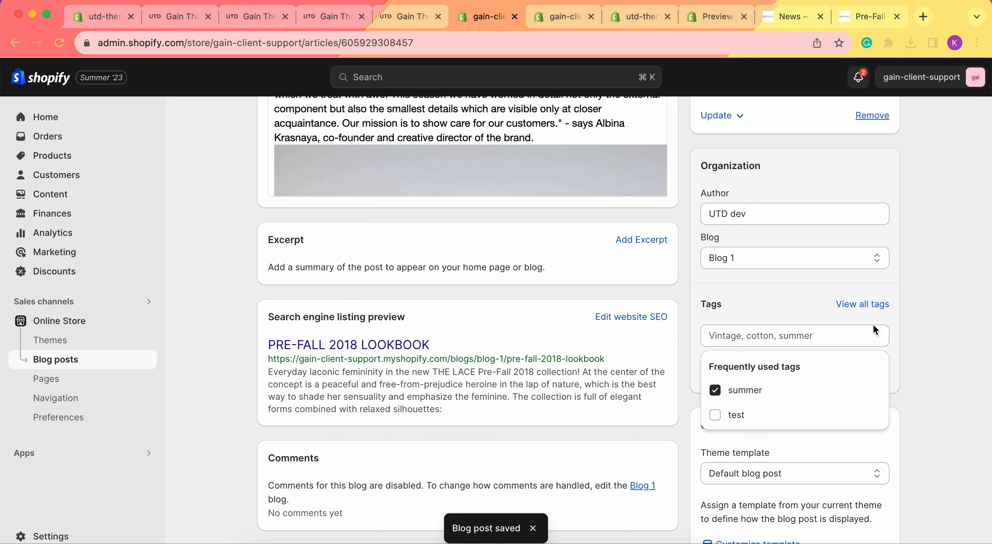
scroll(597, 242, up, 12)
key(super+r)
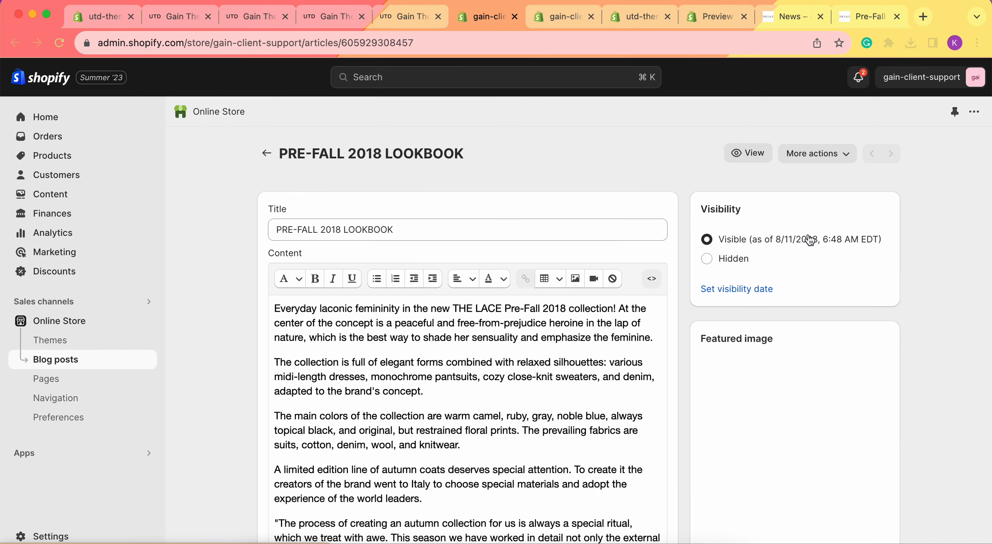
View the theme template options for the blog post and keep Default blog post
scroll(827, 259, down, 8)
scroll(826, 258, down, 5)
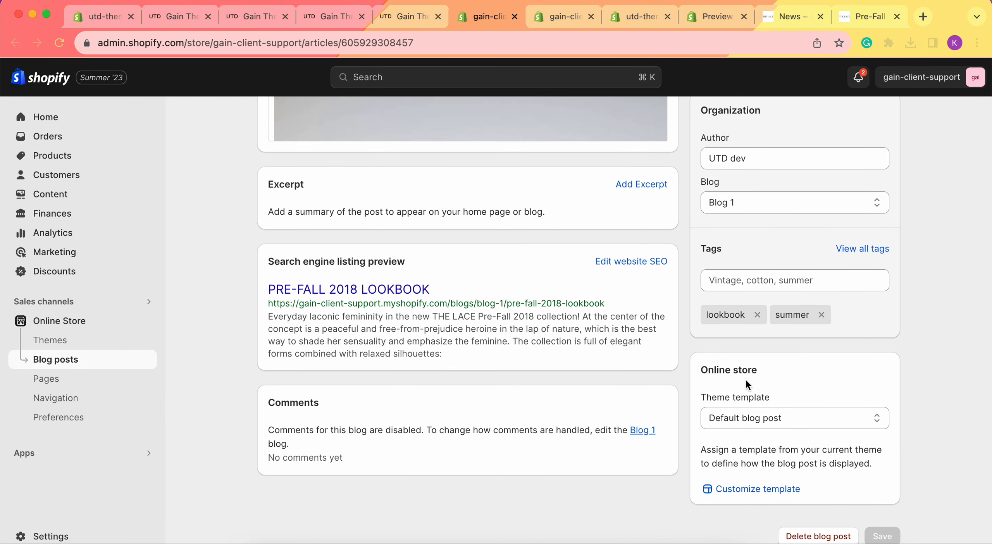
click(741, 411)
click(761, 421)
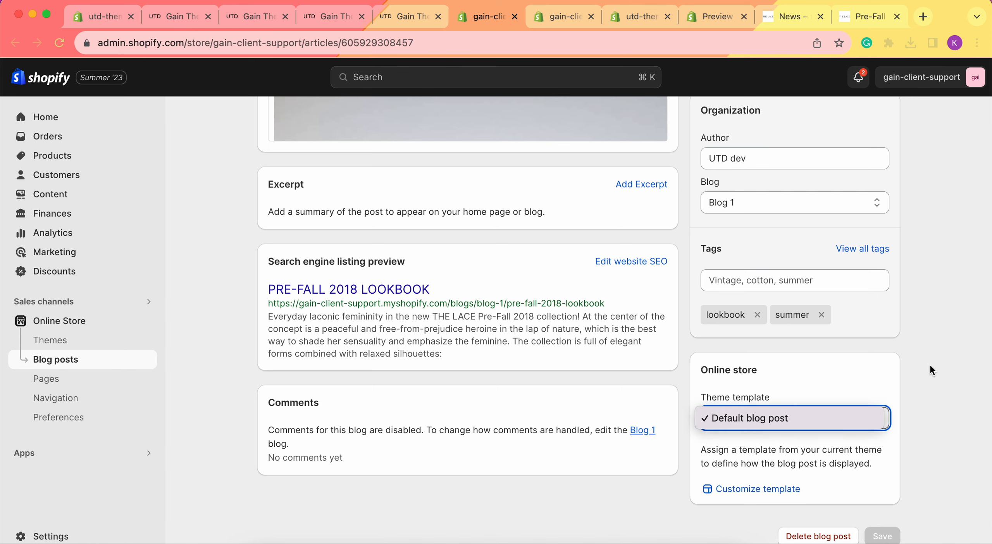
click(198, 419)
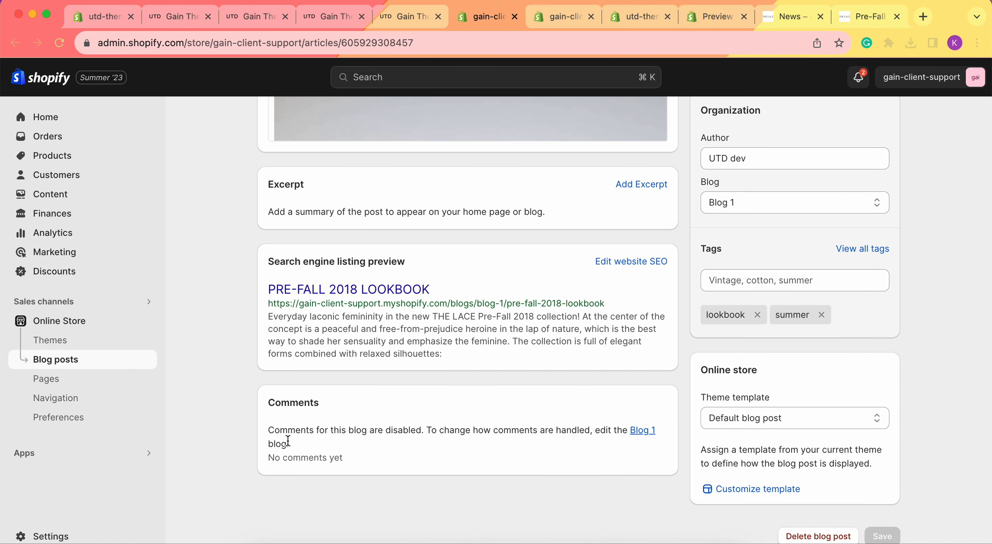
Review the PRE-FALL 2018 LOOKBOOK post's edit page and open the post on the storefront
scroll(548, 459, up, 15)
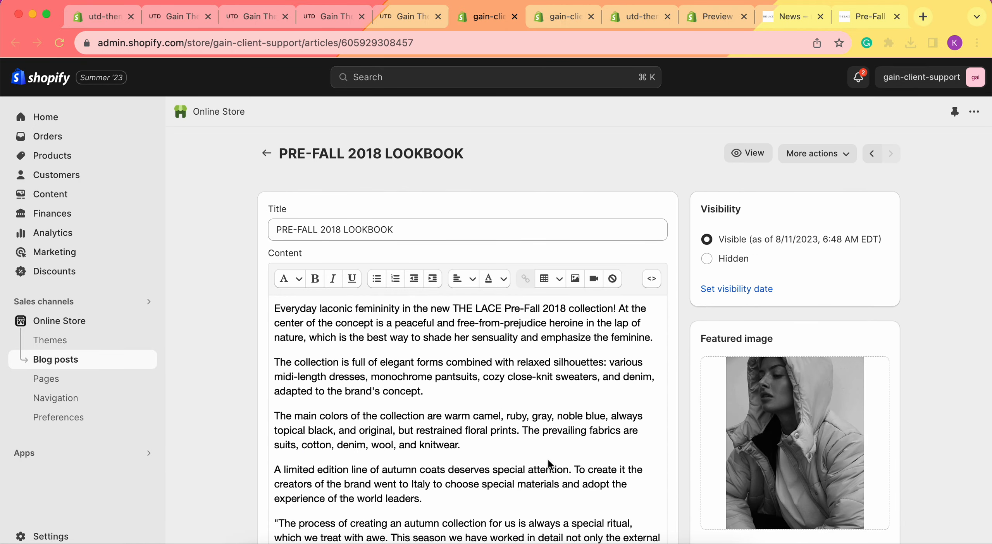
scroll(547, 460, down, 10)
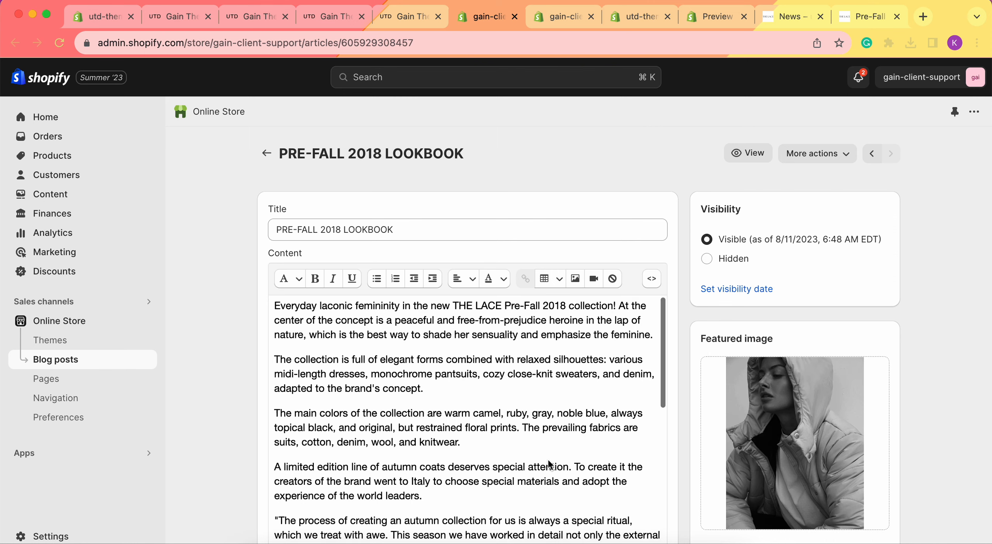
scroll(196, 398, down, 15)
scroll(196, 399, down, 2)
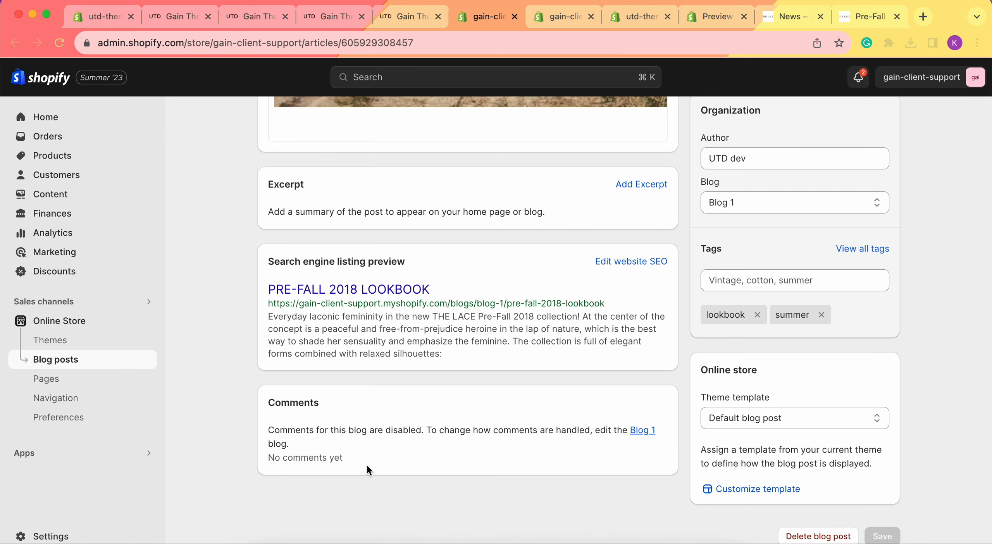
scroll(918, 382, up, 17)
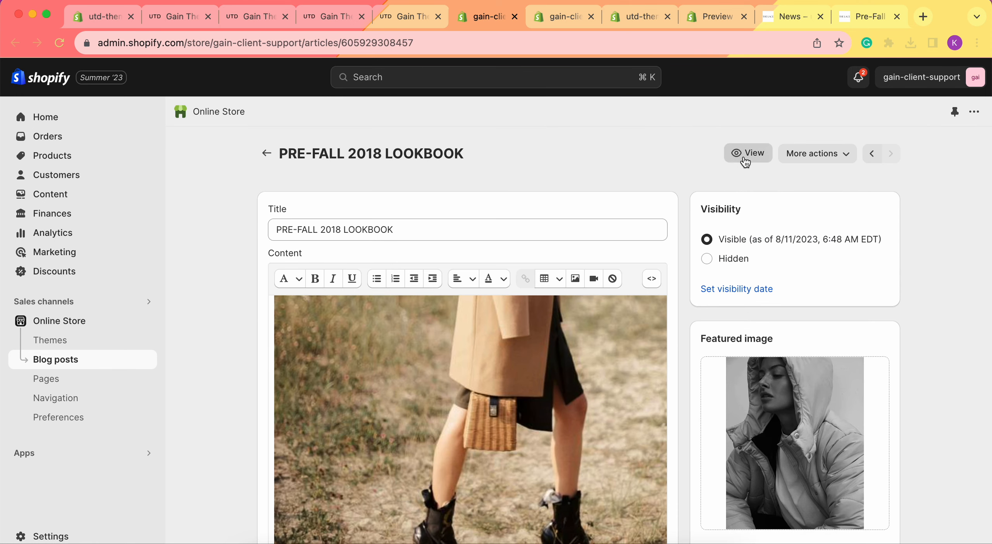
click(746, 155)
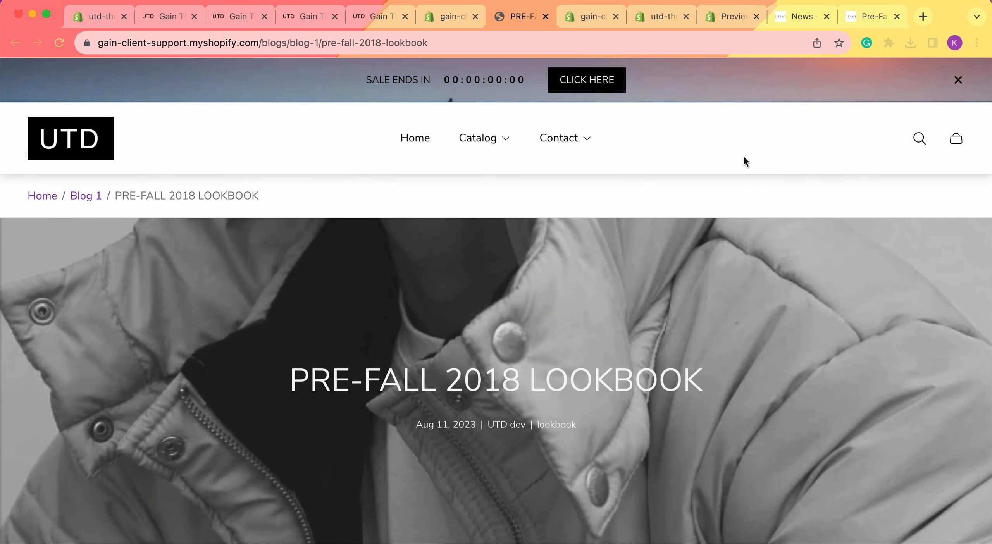
Examine the title, publication date, author and tag in the storefront post's banner
scroll(651, 291, down, 4)
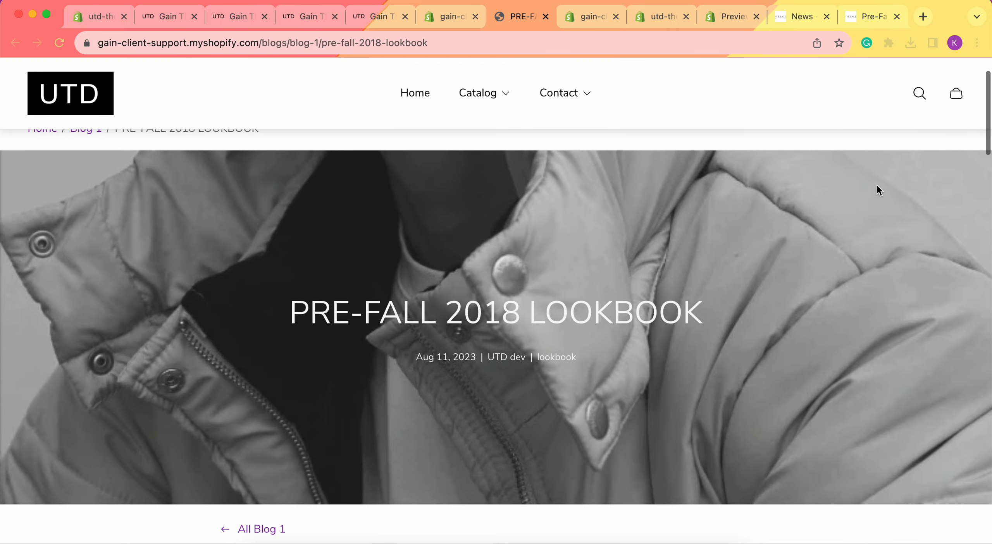
scroll(622, 274, down, 5)
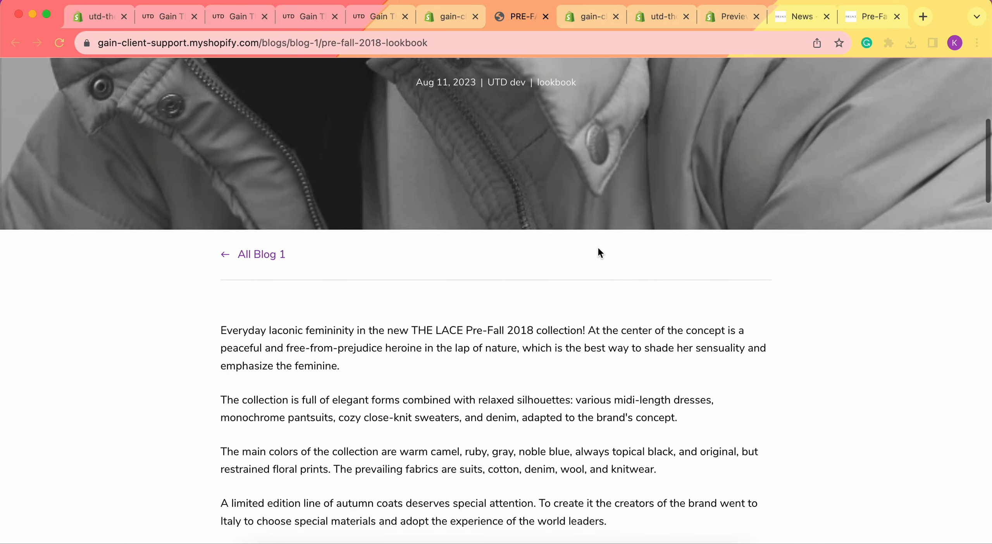
scroll(379, 232, up, 5)
triple_click(379, 232)
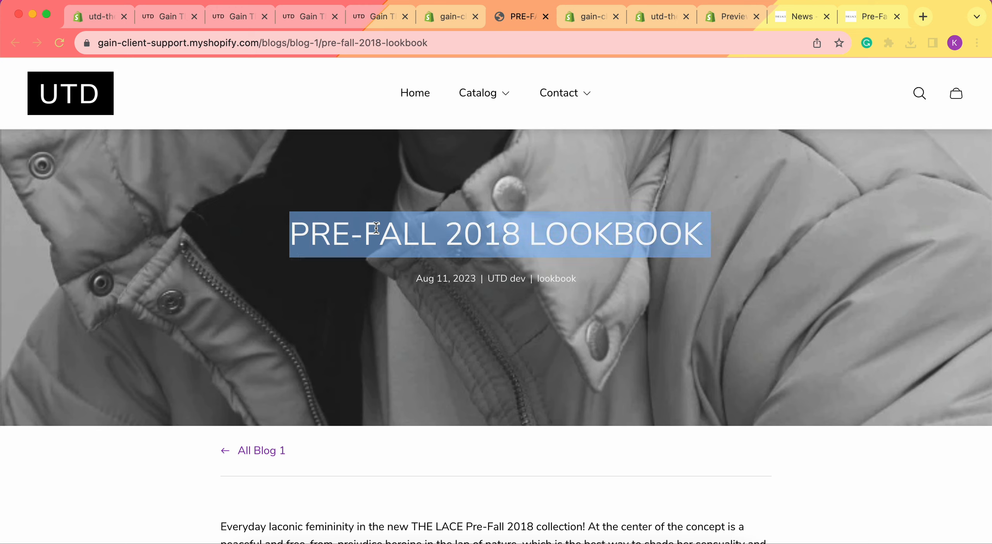
click(434, 275)
triple_click(434, 276)
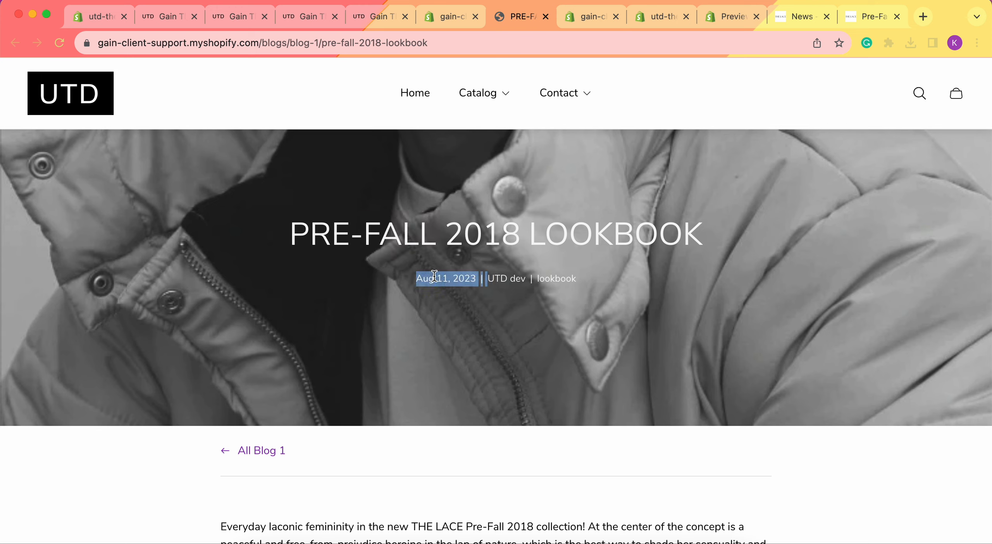
double_click(515, 278)
click(506, 278)
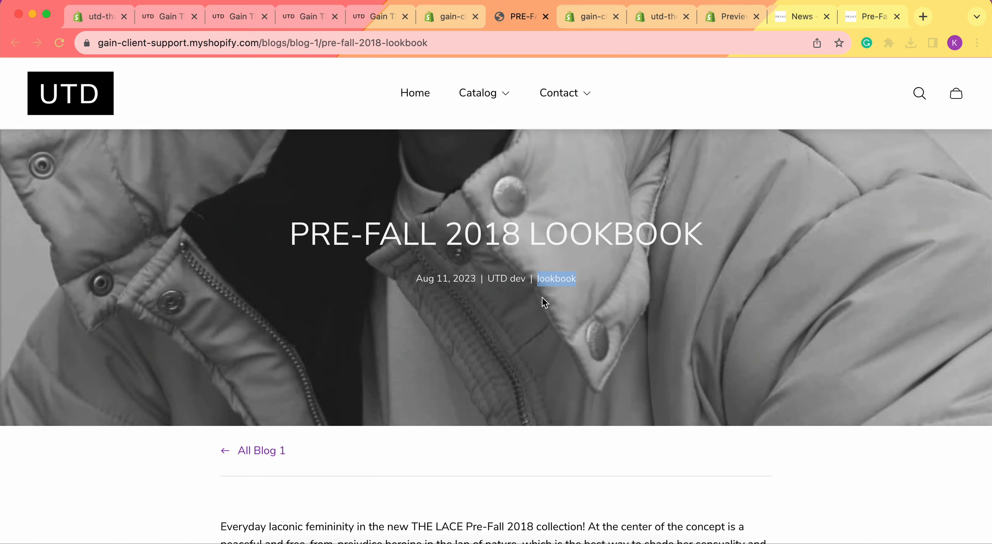
Compare the tags entered for the post in the Shopify admin with the tag in the storefront banner
click(446, 17)
scroll(737, 286, down, 10)
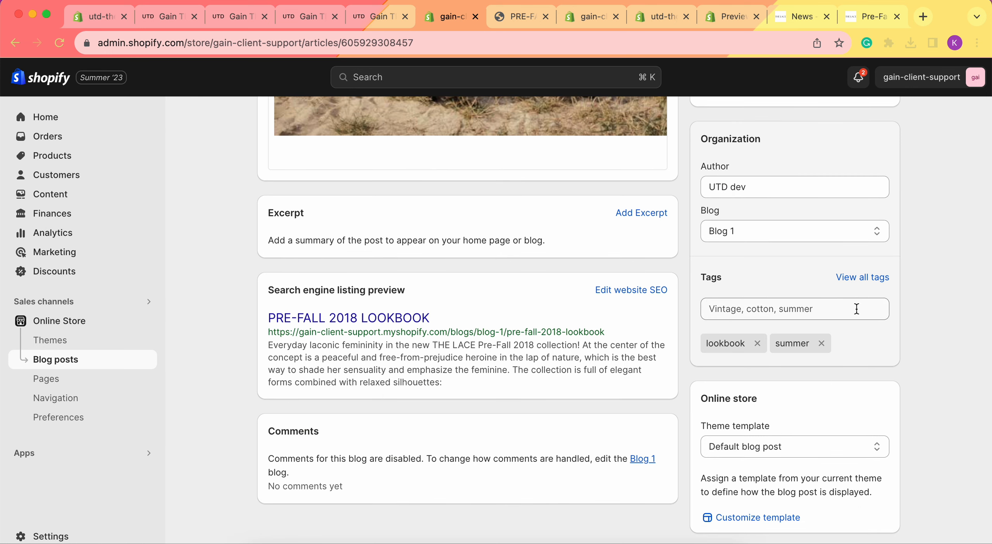
click(520, 17)
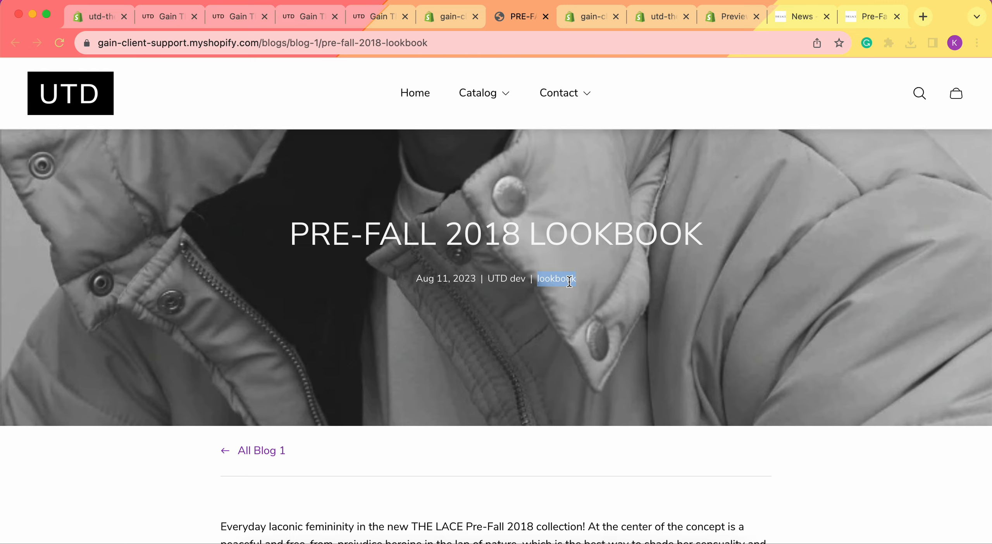
Examine the storefront post's text, image, share links, related articles and link to all Blog 1 posts
scroll(573, 286, down, 8)
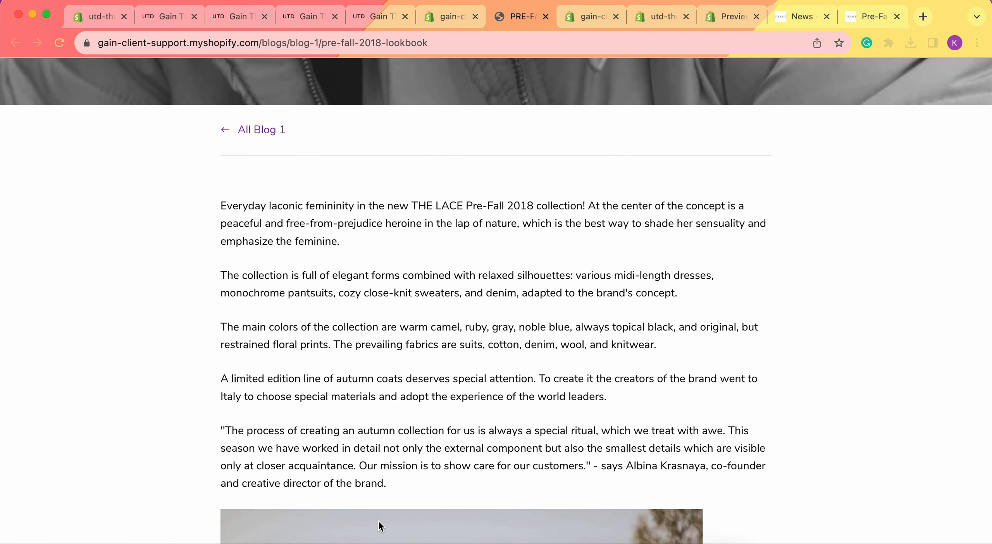
scroll(537, 301, down, 9)
scroll(334, 430, down, 9)
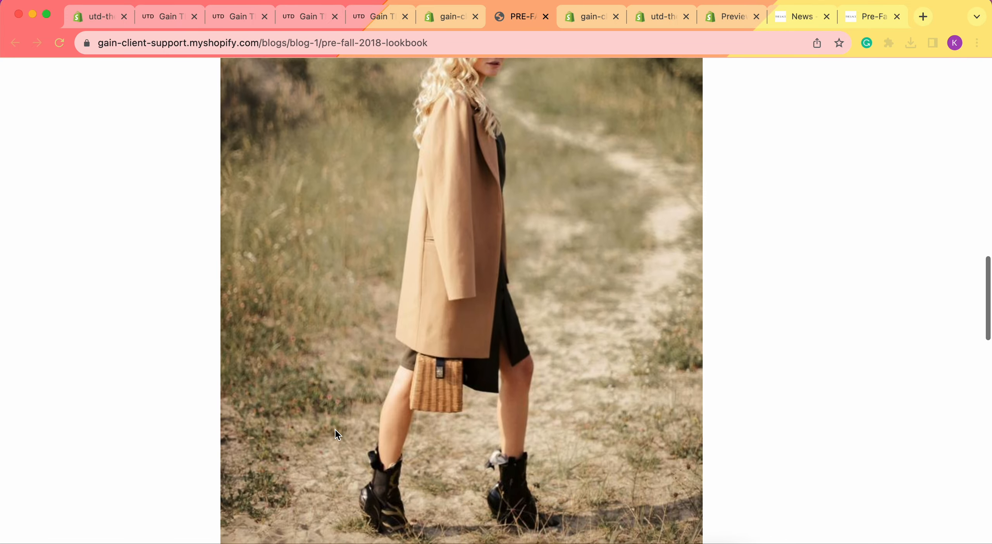
scroll(335, 430, down, 10)
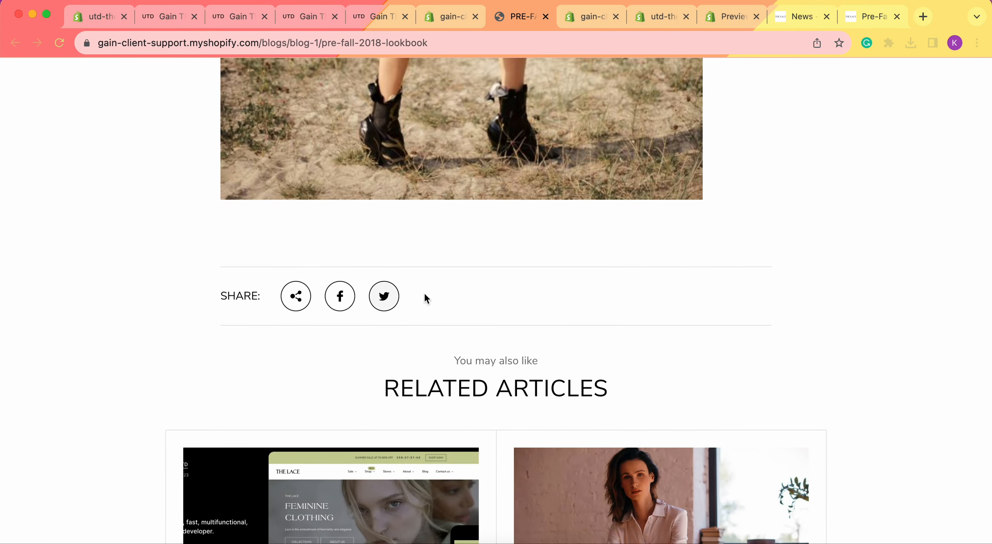
scroll(574, 313, down, 2)
scroll(804, 364, down, 12)
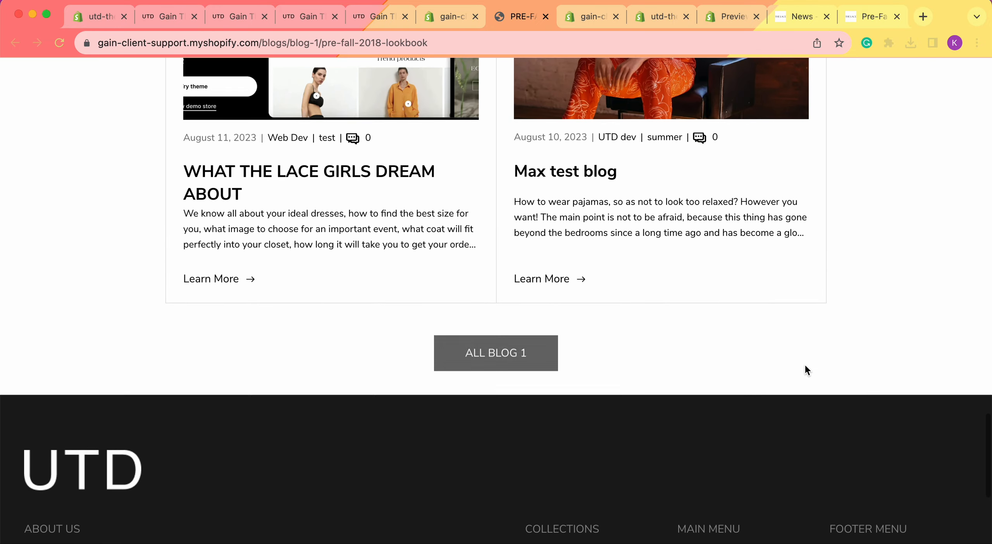
scroll(585, 281, up, 3)
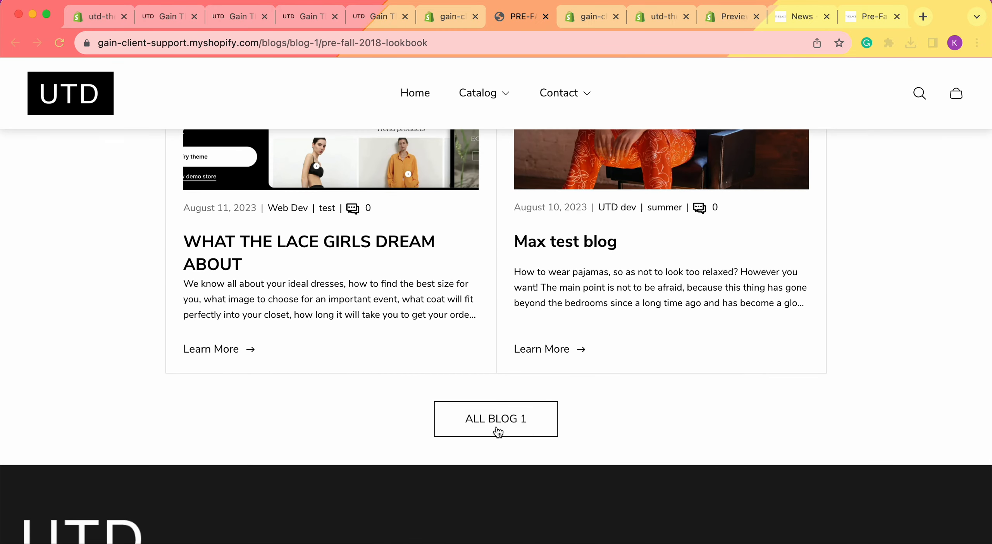
scroll(906, 255, up, 20)
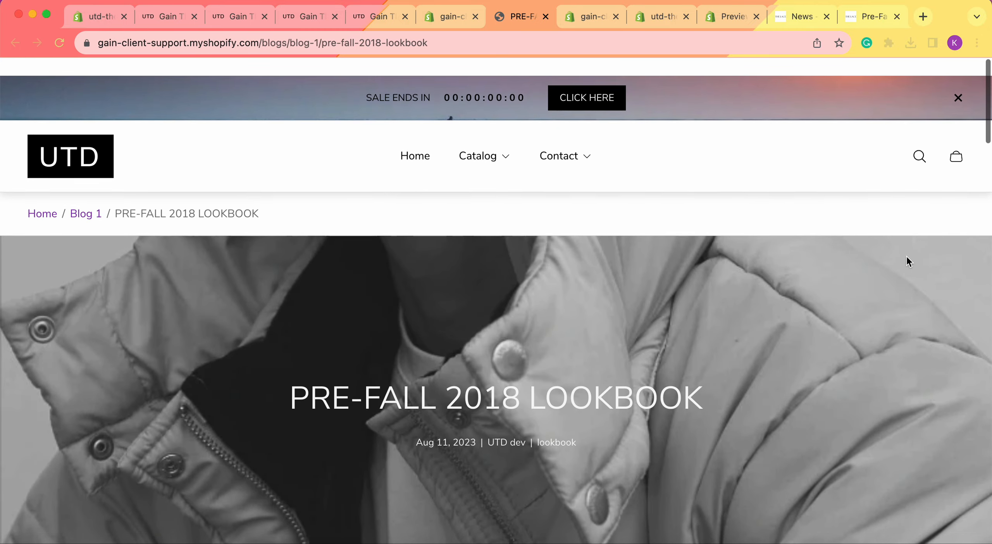
scroll(648, 303, down, 15)
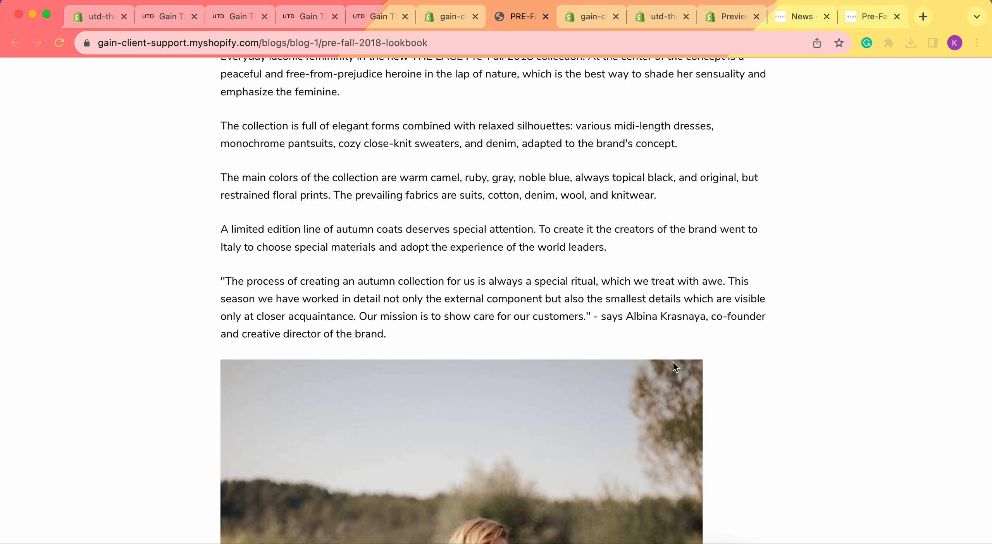
scroll(673, 363, up, 17)
scroll(674, 366, down, 6)
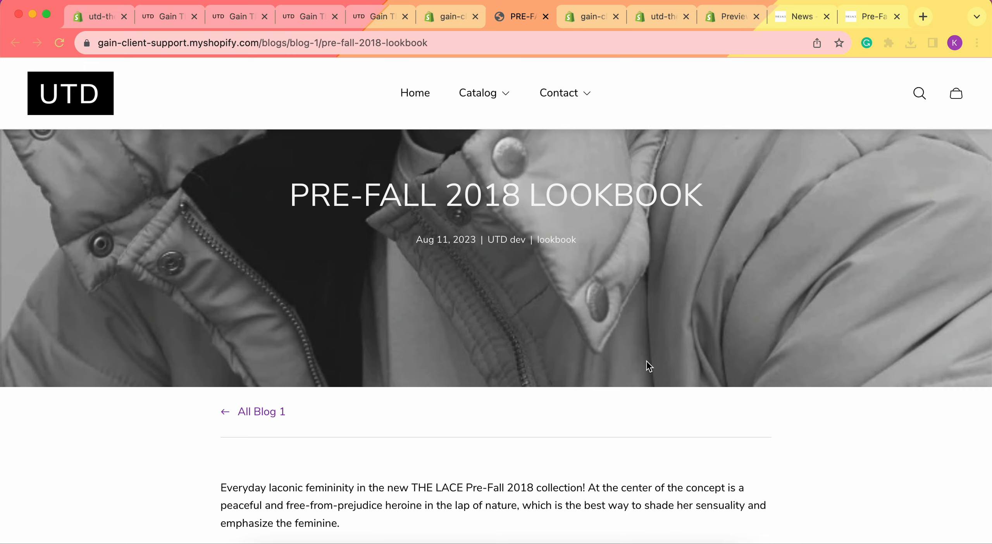
Return to the post in the Shopify admin and go back to the list of blog posts
click(442, 18)
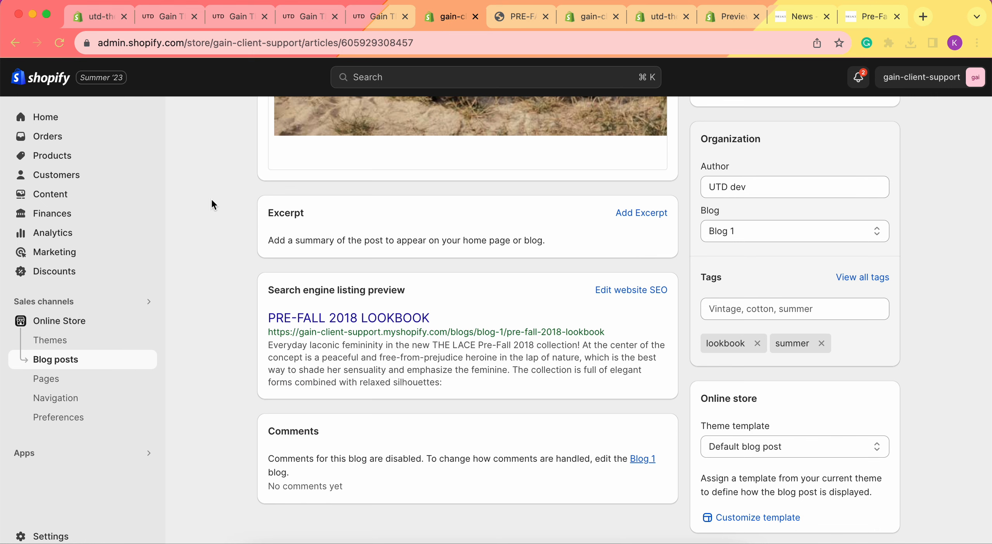
scroll(523, 239, up, 15)
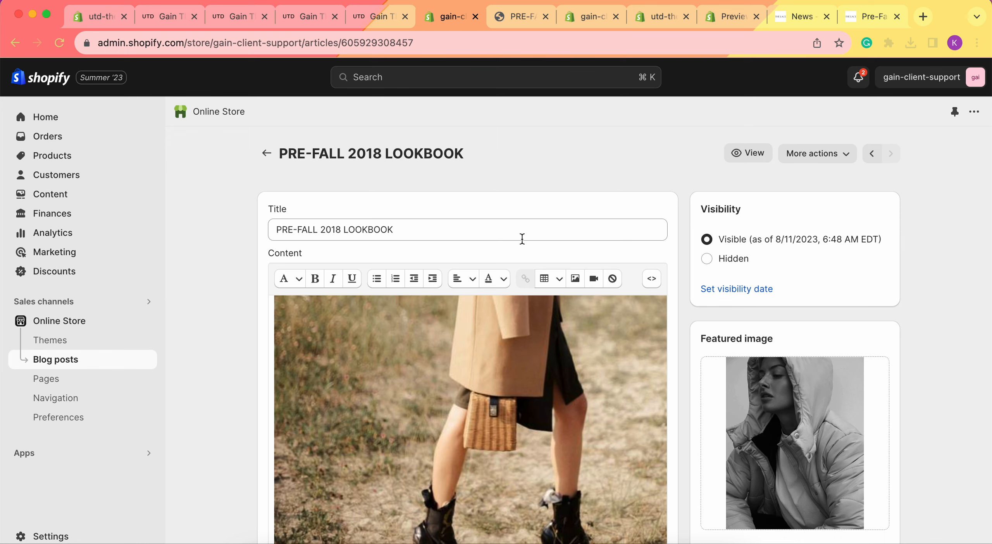
click(267, 157)
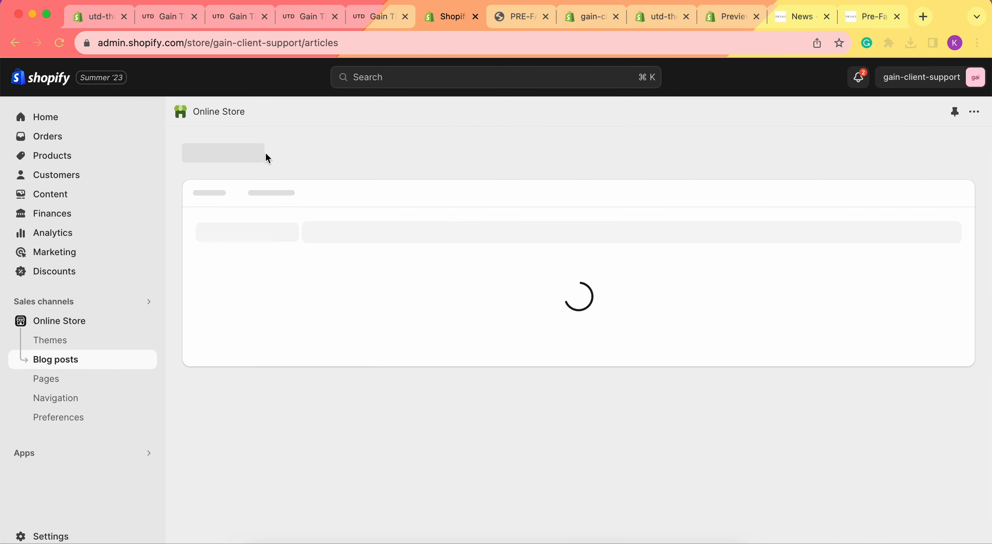
scroll(431, 256, down, 2)
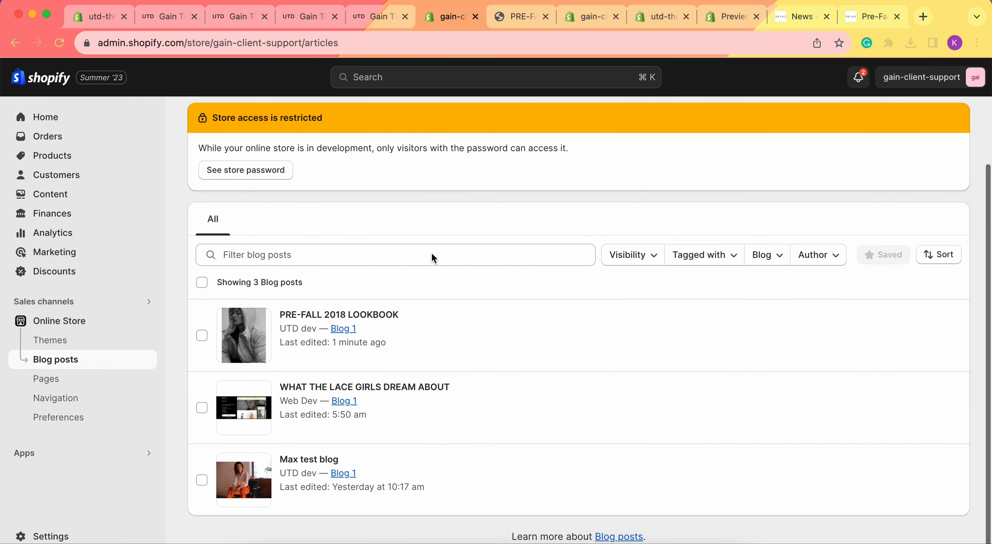
Switch to the Gain theme manual and read its Blog page section on the default blog.json template
click(158, 21)
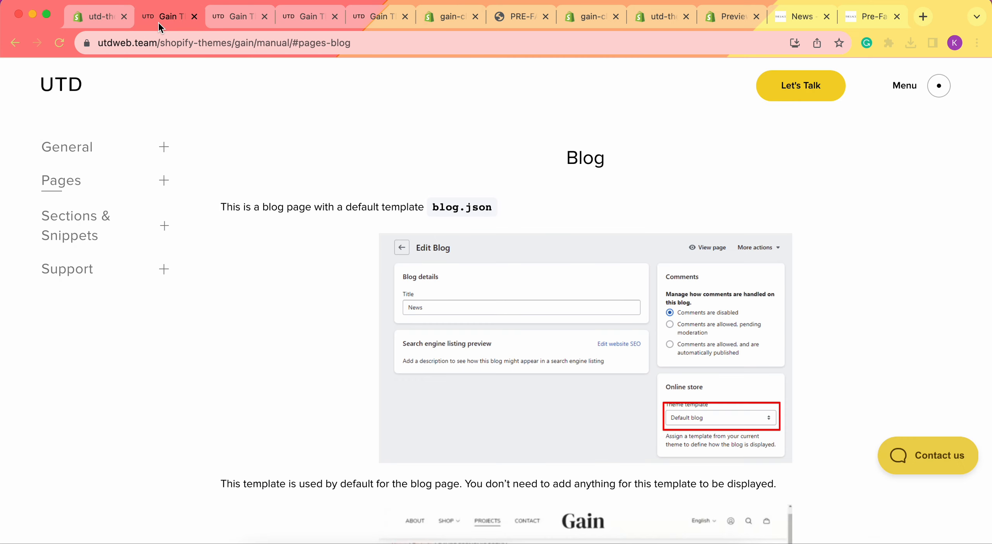
scroll(459, 134, down, 3)
scroll(542, 317, down, 4)
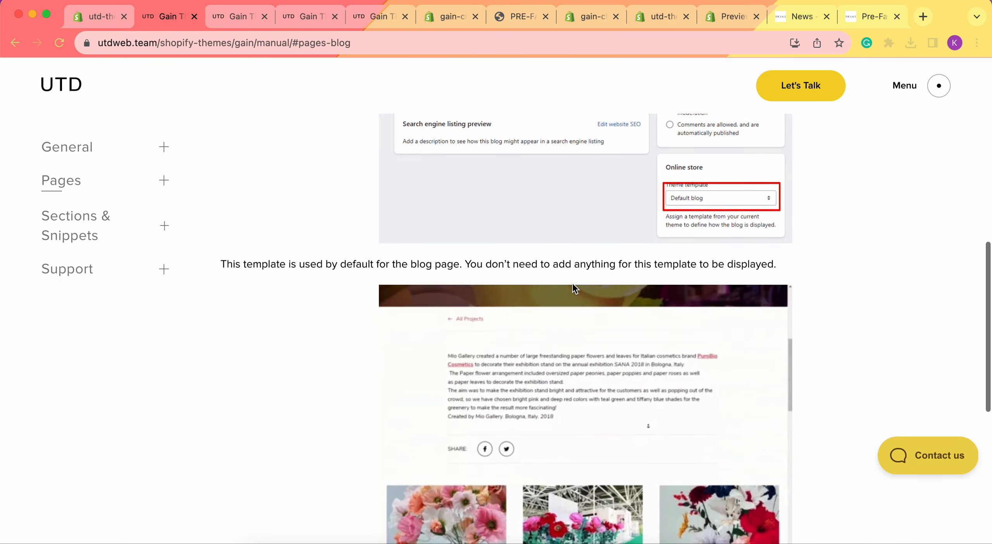
scroll(586, 184, up, 3)
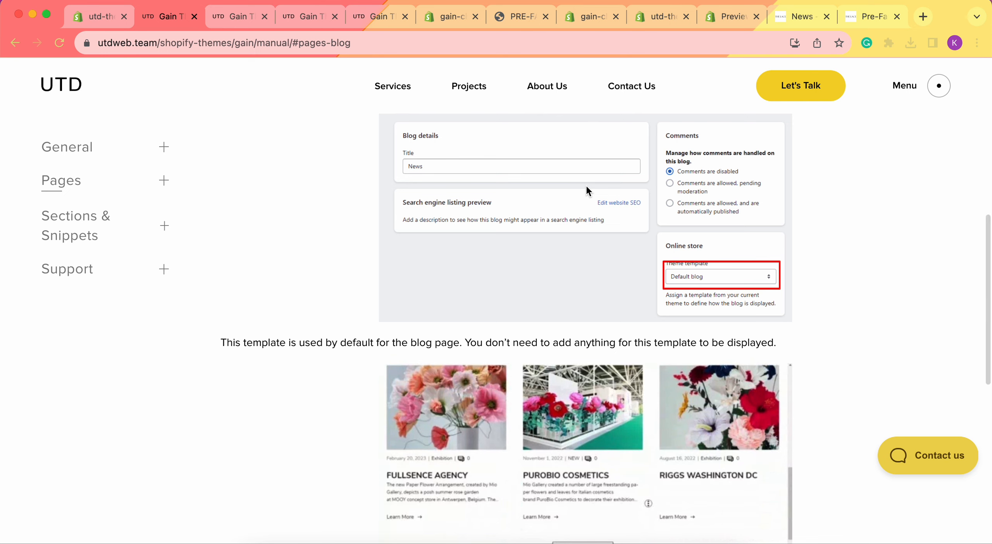